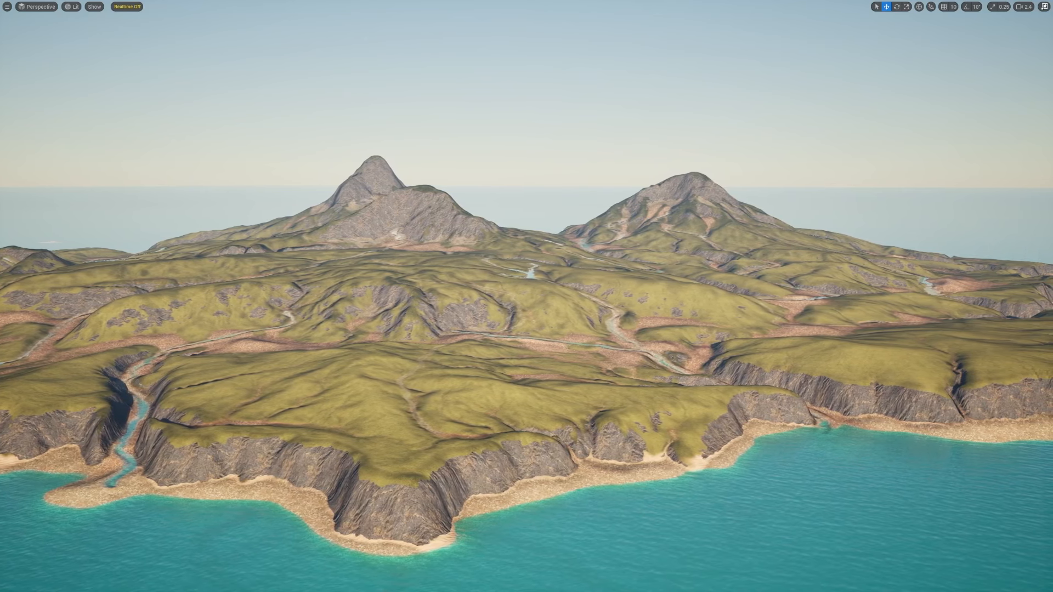
Step: Examine the finished island terrain, from the coastline and river mouths inland to the mountain peaks
right_click_drag(527, 296, 447, 271)
key("w")
scroll(527, 296, "up", 5)
key("s")
scroll(525, 296, "up", 4)
key("d")
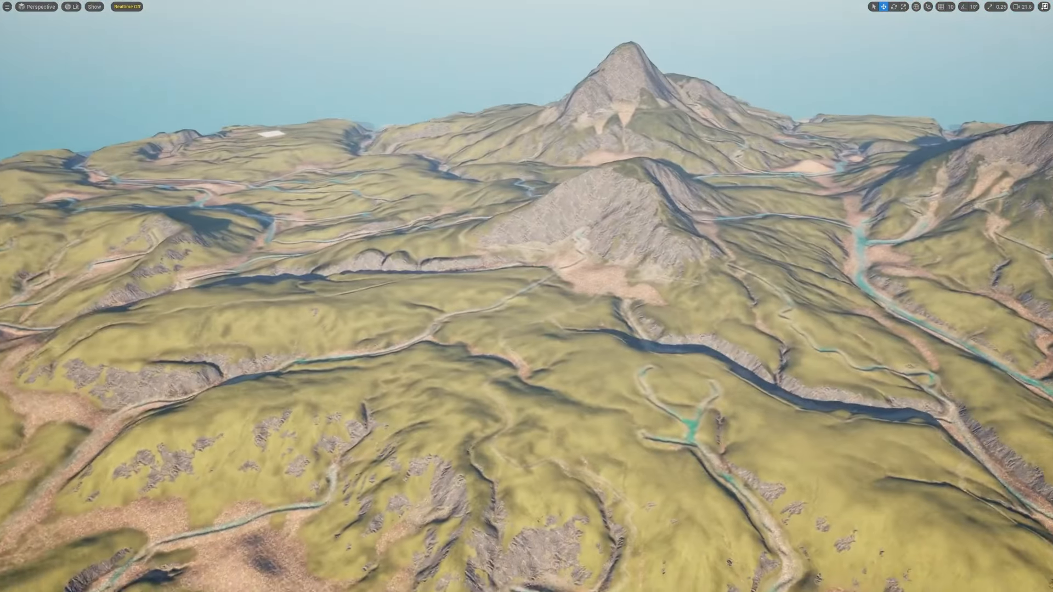
key("d")
right_click_drag(527, 296, 575, 319)
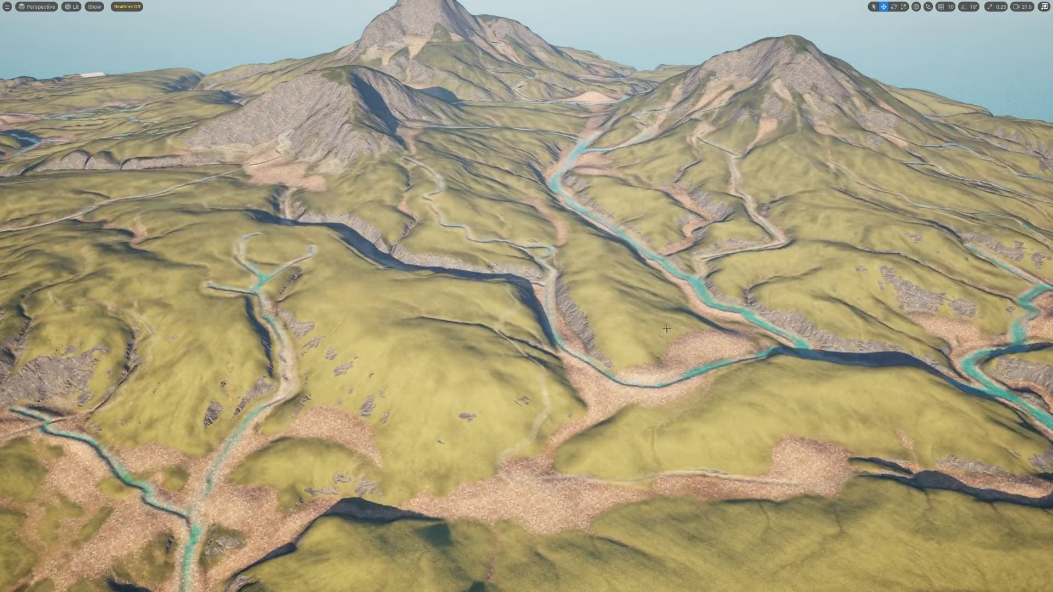
Step: Show the spline overlays on the finished terrain, examine the river and road paths, and restore the full editor layout
key("g")
right_click_drag(666, 329, 603, 333)
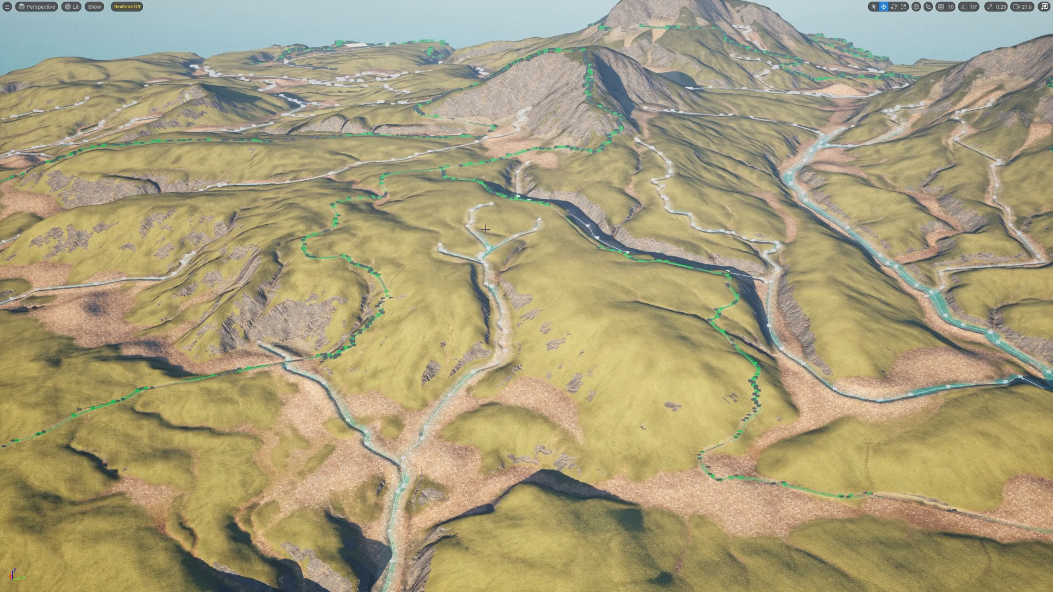
right_click_drag(534, 203, 619, 183)
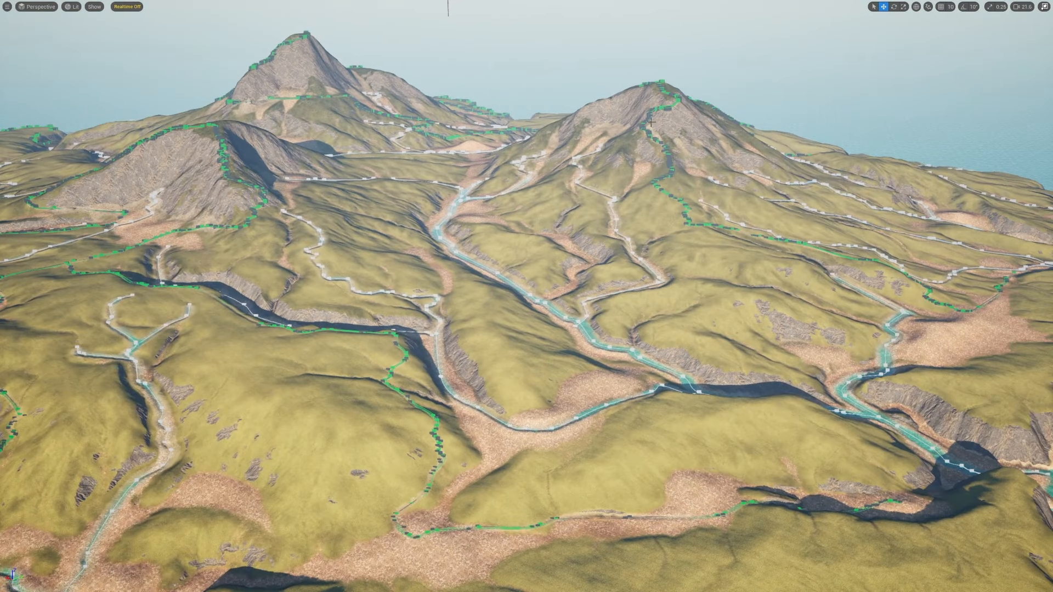
right_click_drag(548, 273, 488, 244)
scroll(365, 273, "down", 3)
key("w")
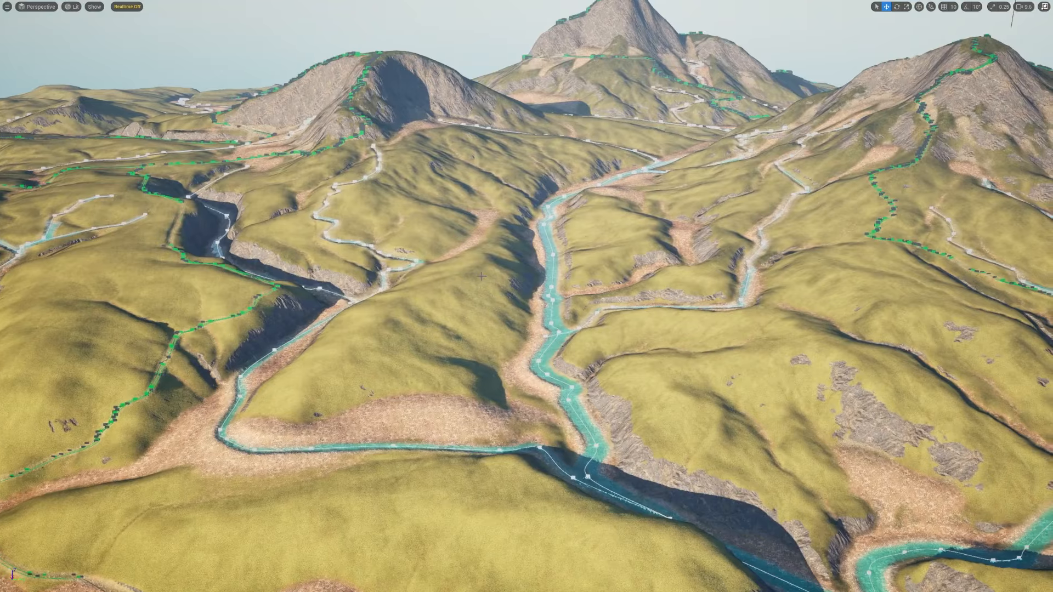
key("g")
key("F11")
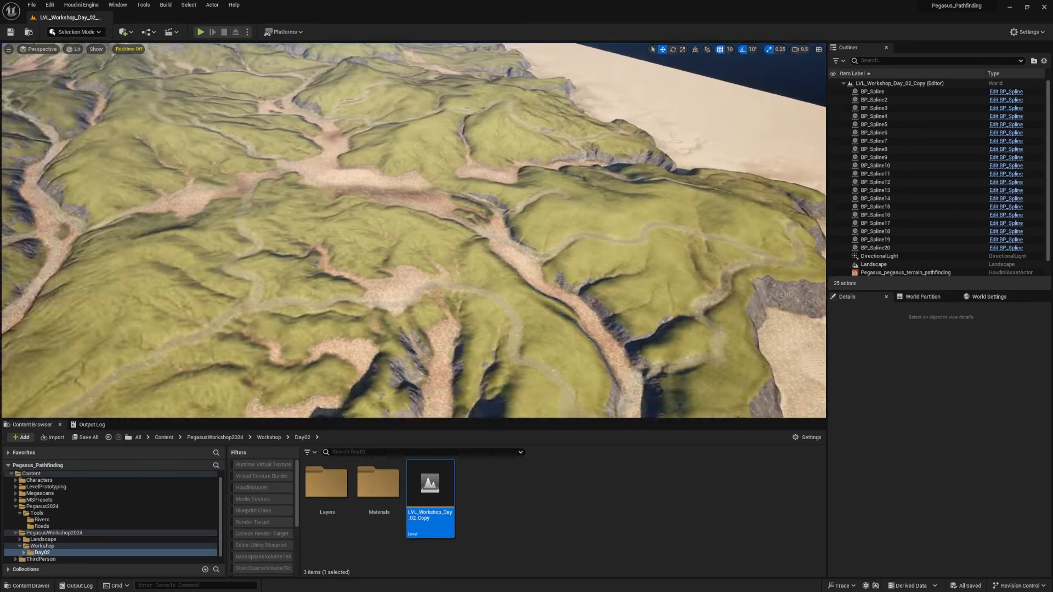
Step: Examine the workshop level's dry landscape and its BP_Spline paths, showing and hiding the spline overlays
scroll(414, 230, "down", 2)
right_click_drag(505, 239, 485, 228)
key("g")
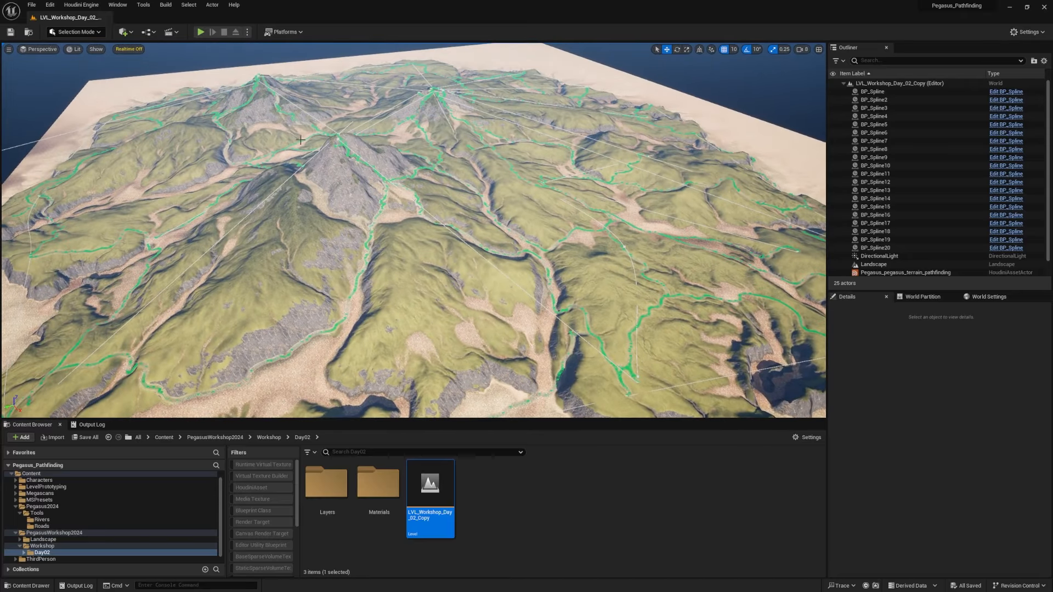
right_click_drag(301, 140, 317, 158)
scroll(355, 189, "up", 1)
key("w")
key("g")
key("a")
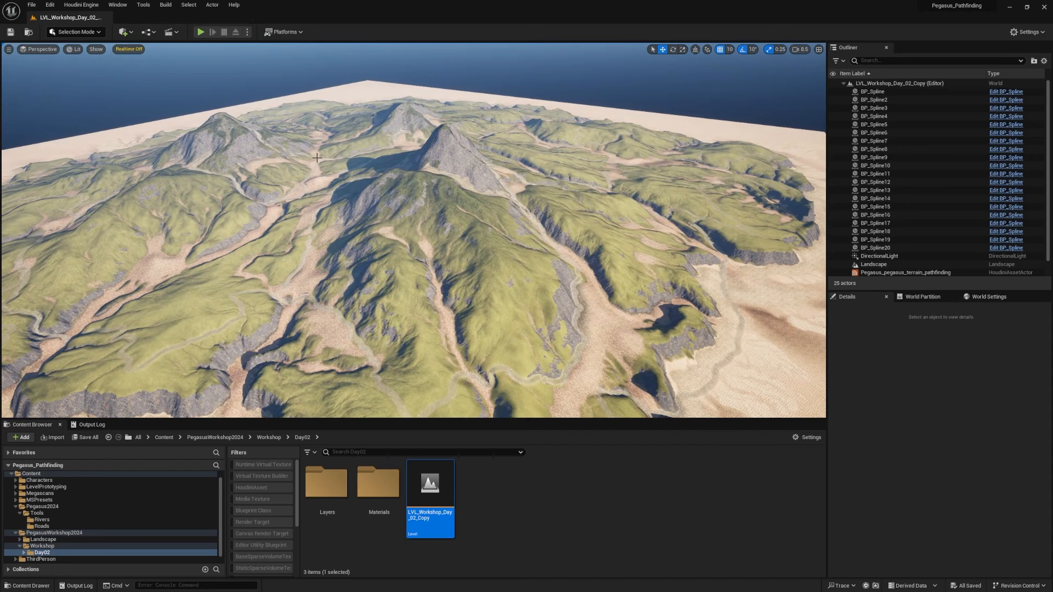
Step: Check the project's plugins for water, PCG and Geometry Script, and close the plugin browser
left_click(50, 5)
left_click(104, 132)
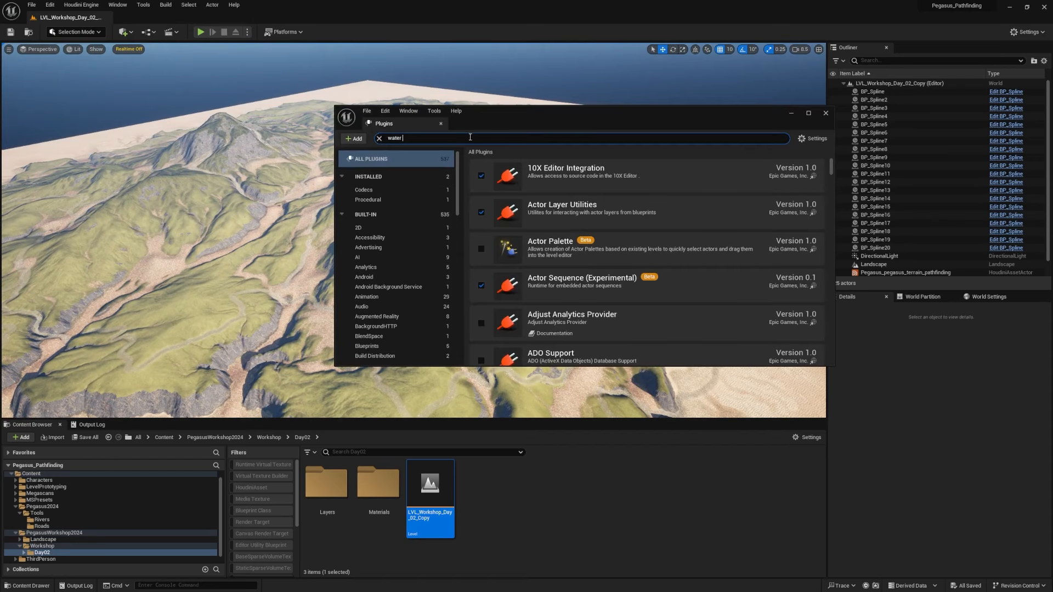
type("ter")
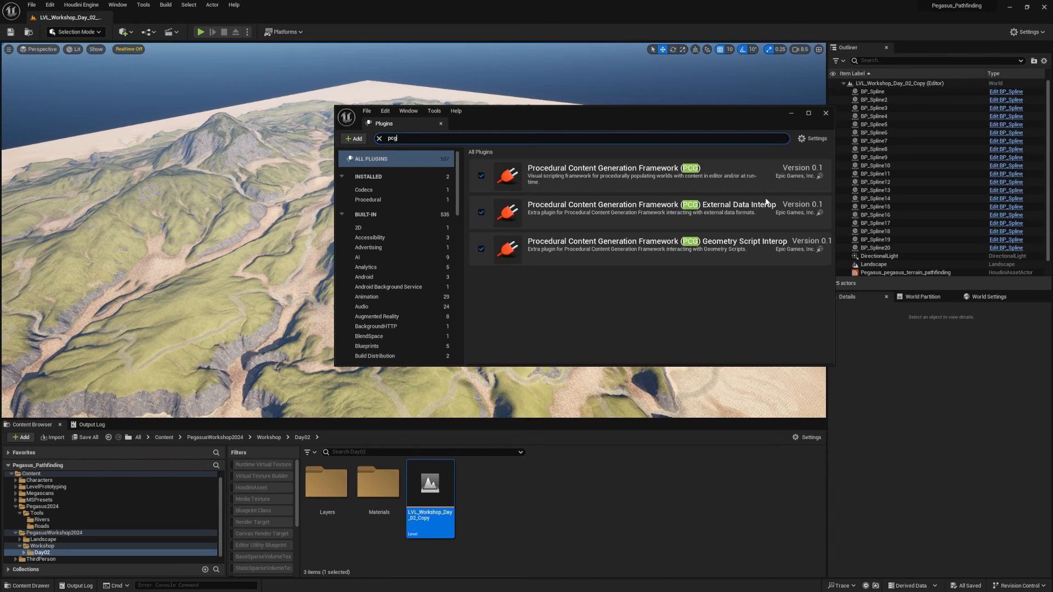
type("geometry scr")
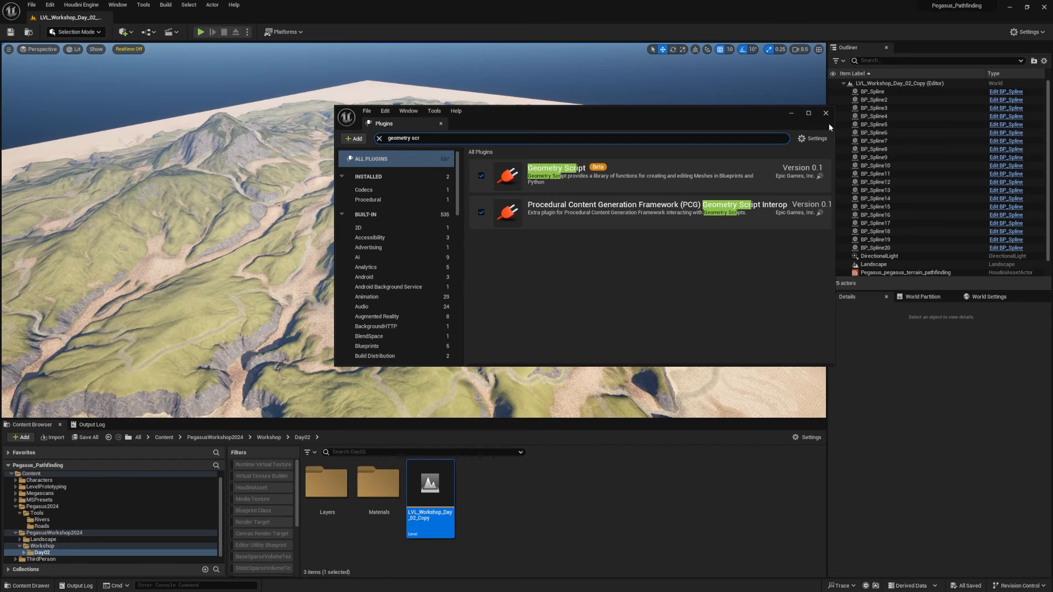
left_click(826, 114)
Step: Find the Water Body Ocean actor by searching for "ocean" and place it in the level over the island landscape
key("w")
right_click_drag(647, 181, 394, 104)
scroll(670, 186, "up", 2)
key("s")
key("d")
key("s")
scroll(493, 176, "up", 1)
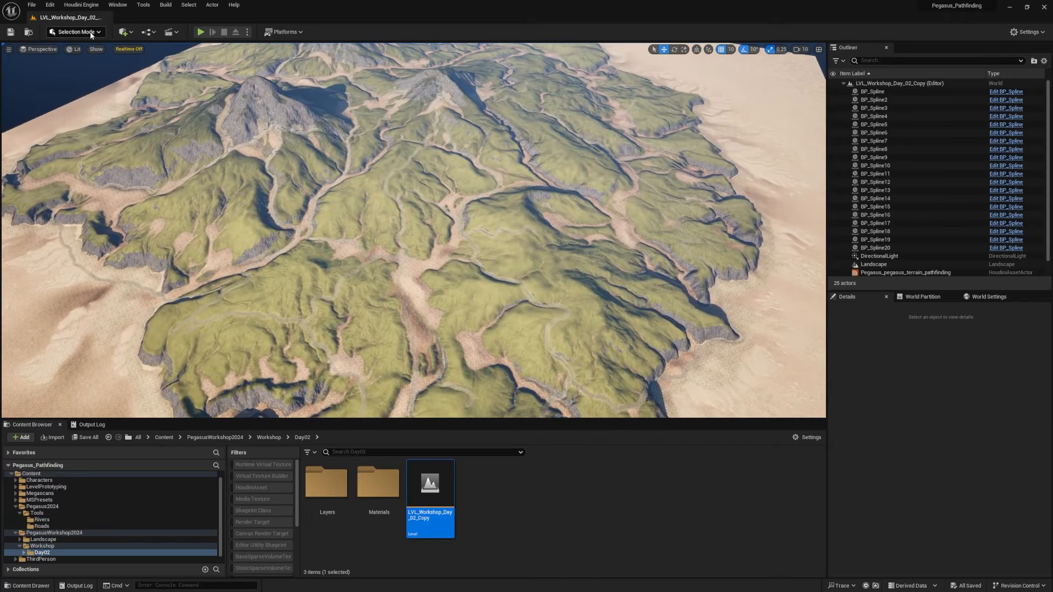
left_click(130, 34)
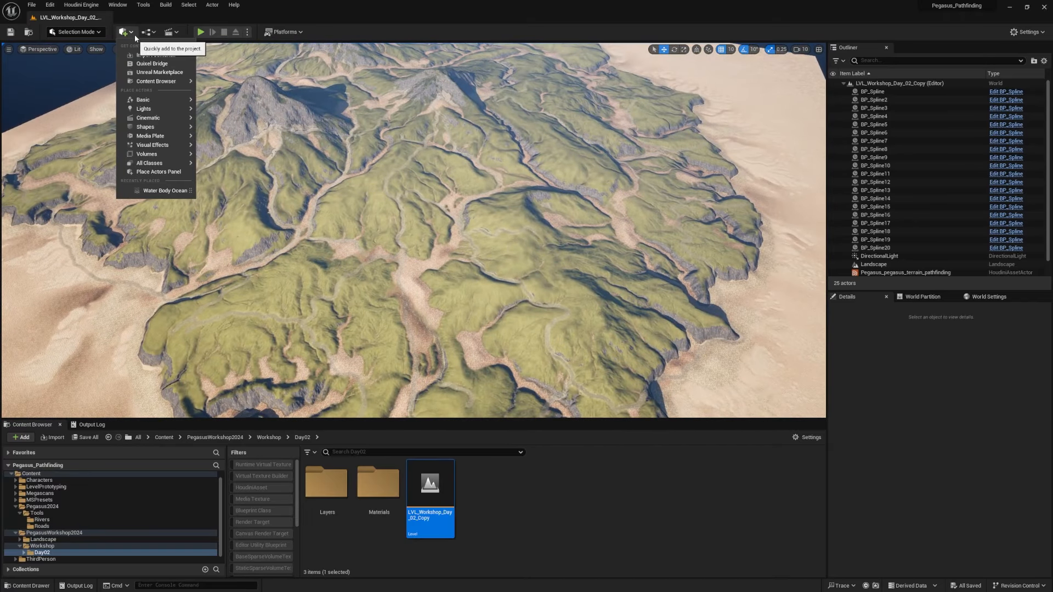
type("ocean")
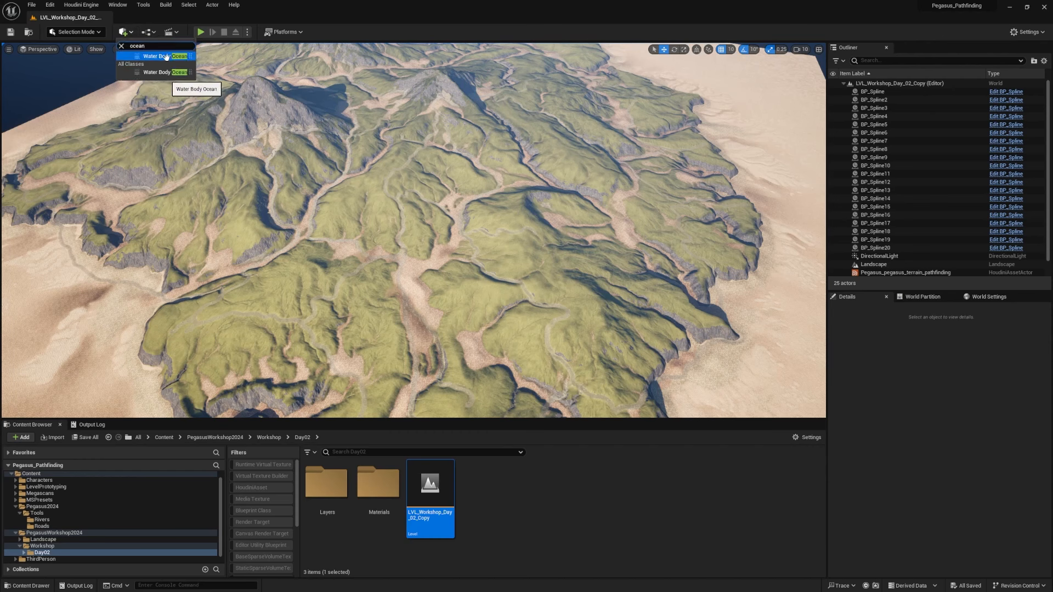
left_click_drag(448, 162, 503, 184)
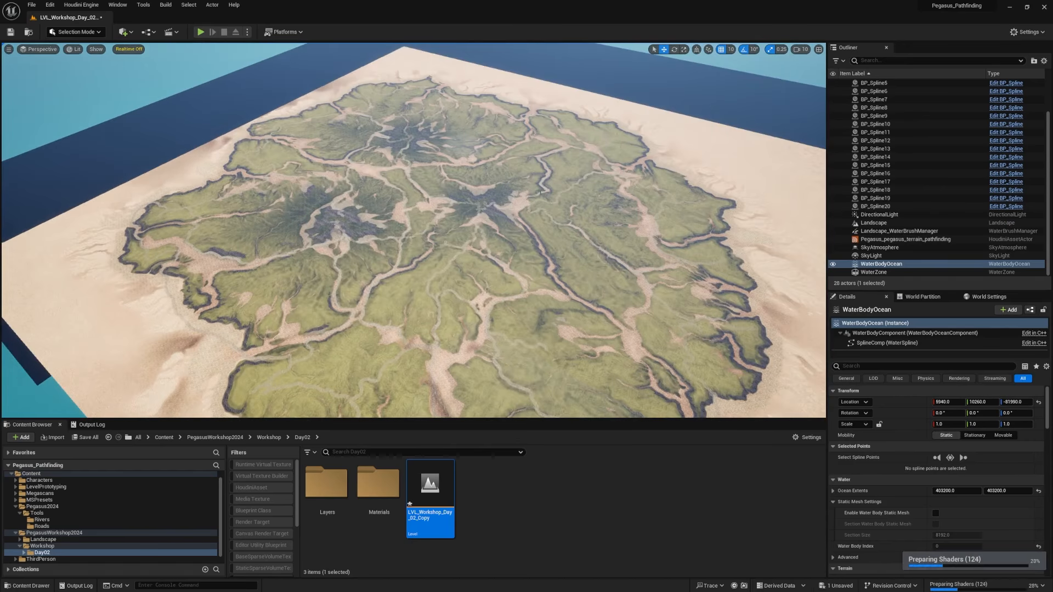
Step: Filter the ocean's properties by "affect" and disable Affects Landscape on the WaterBodyOcean actor
right_click_drag(414, 230, 499, 226)
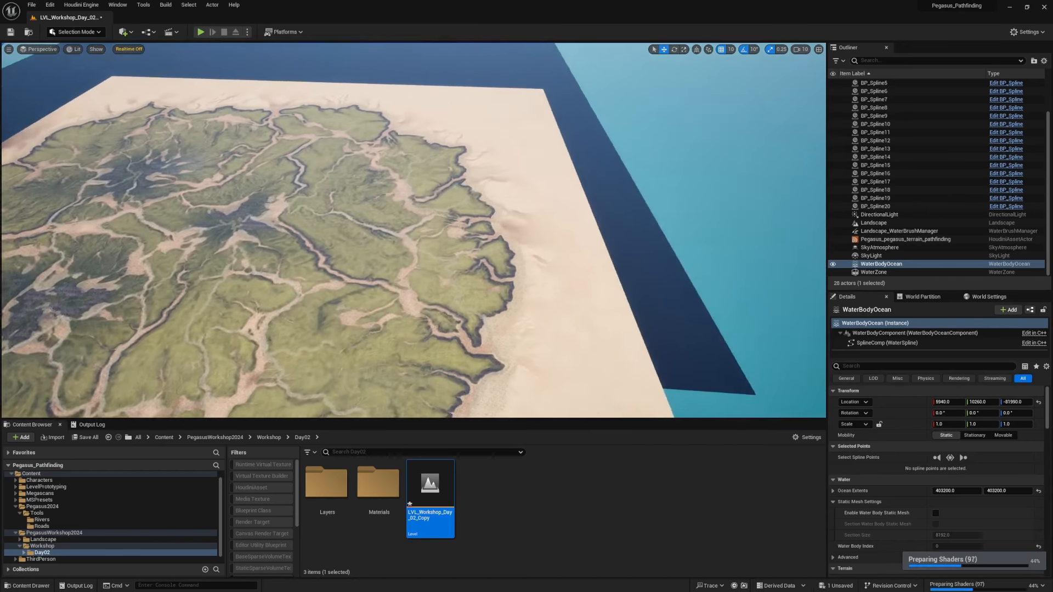
right_click_drag(817, 313, 756, 320)
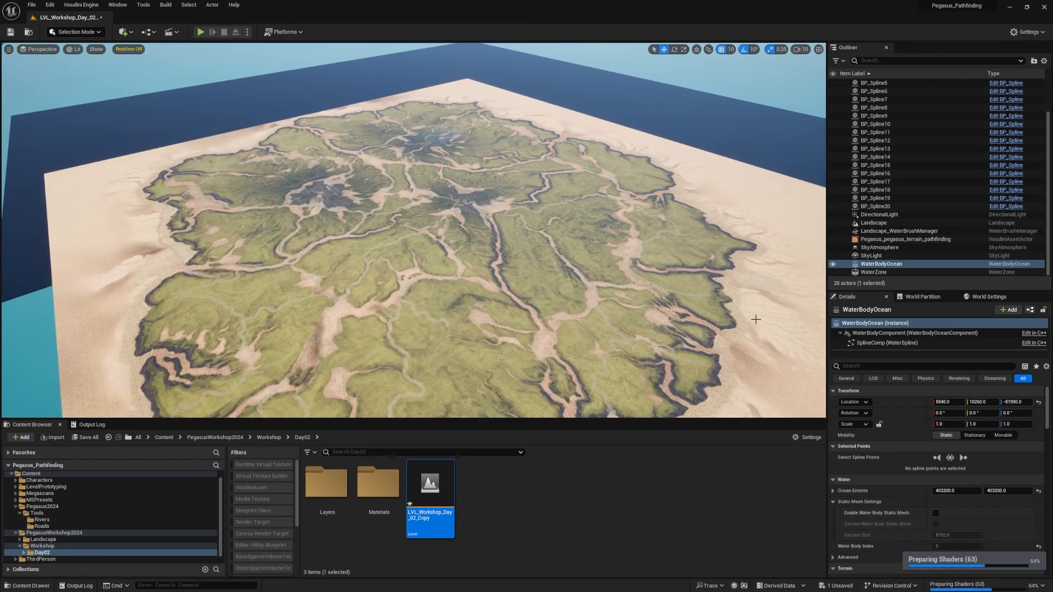
scroll(906, 435, "down", 6)
scroll(906, 435, "up", 2)
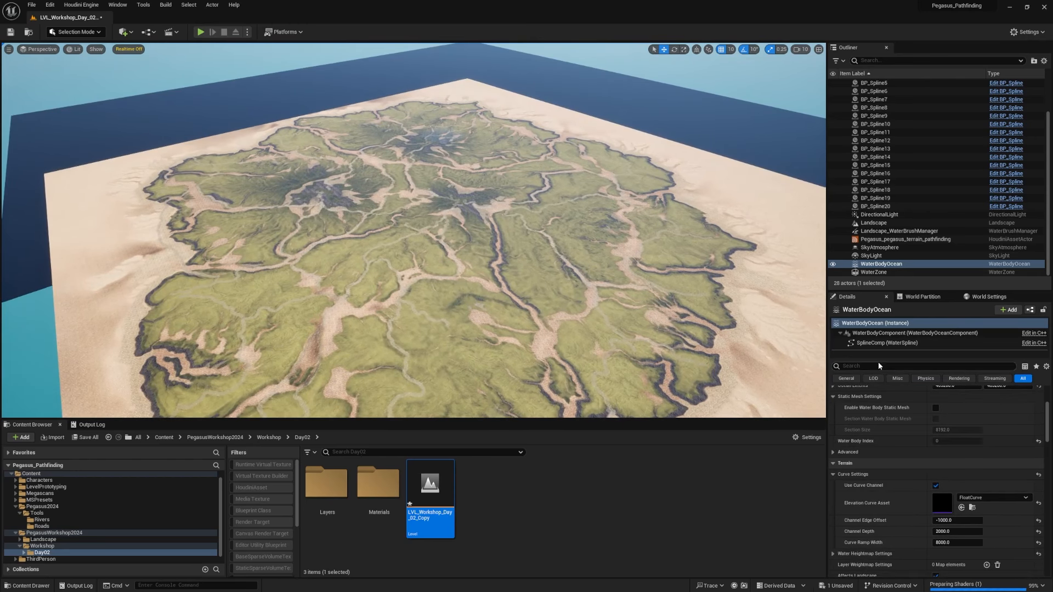
left_click(879, 366)
type("affect")
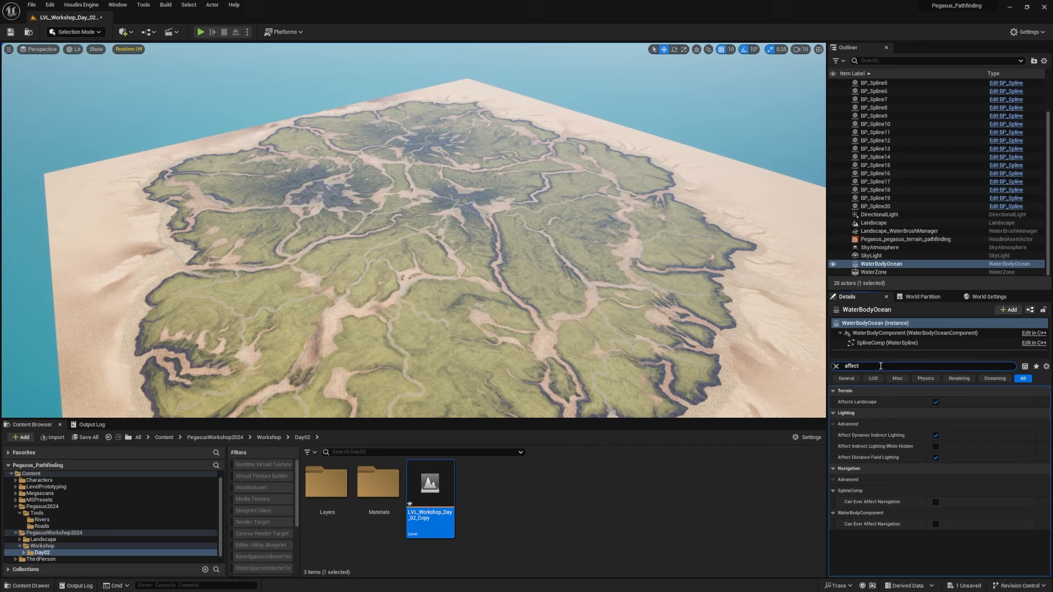
left_click(935, 403)
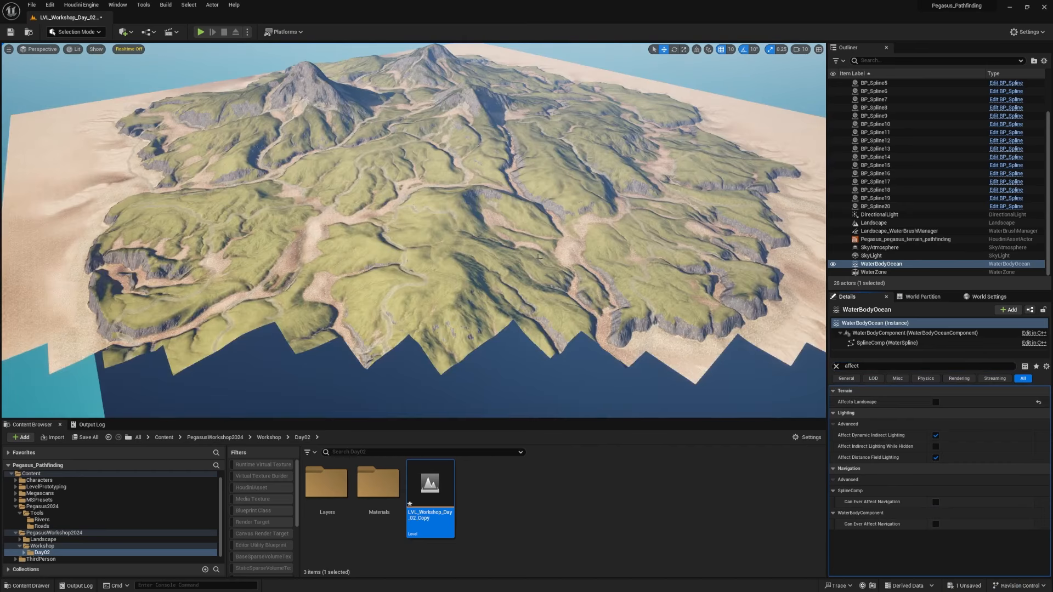
Step: Focus on the WaterBodyOcean and raise it vertically until the water covers the sand and meets the island's coastline
right_click_drag(539, 257, 483, 258)
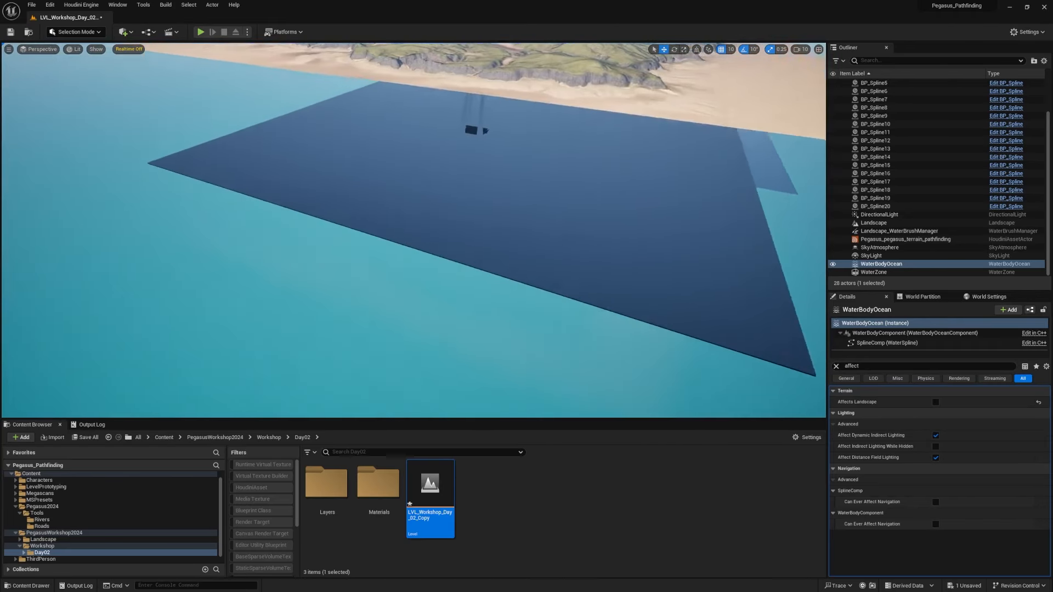
key("f")
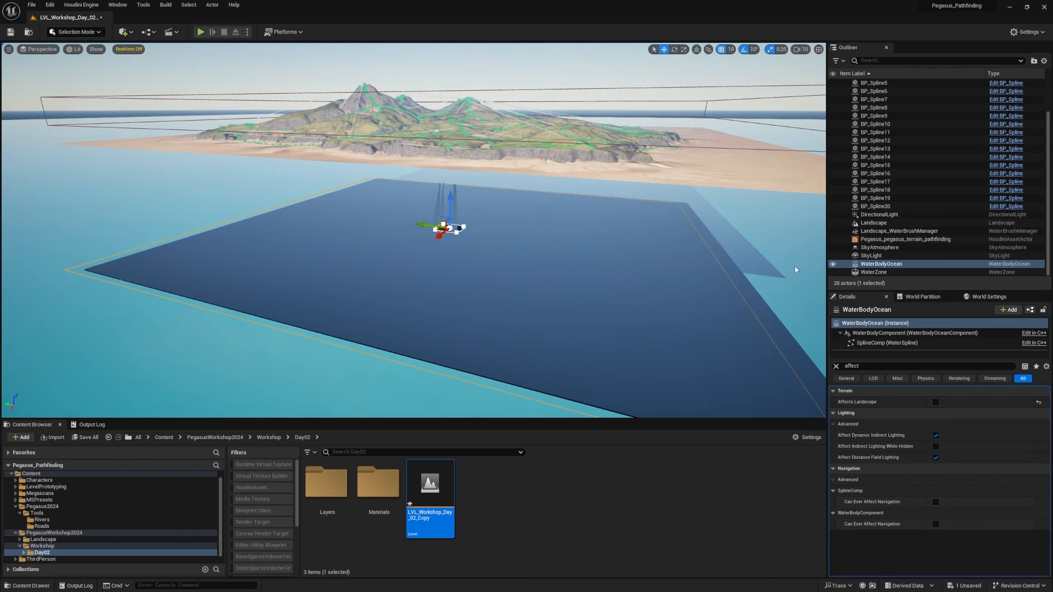
right_click_drag(509, 254, 467, 244)
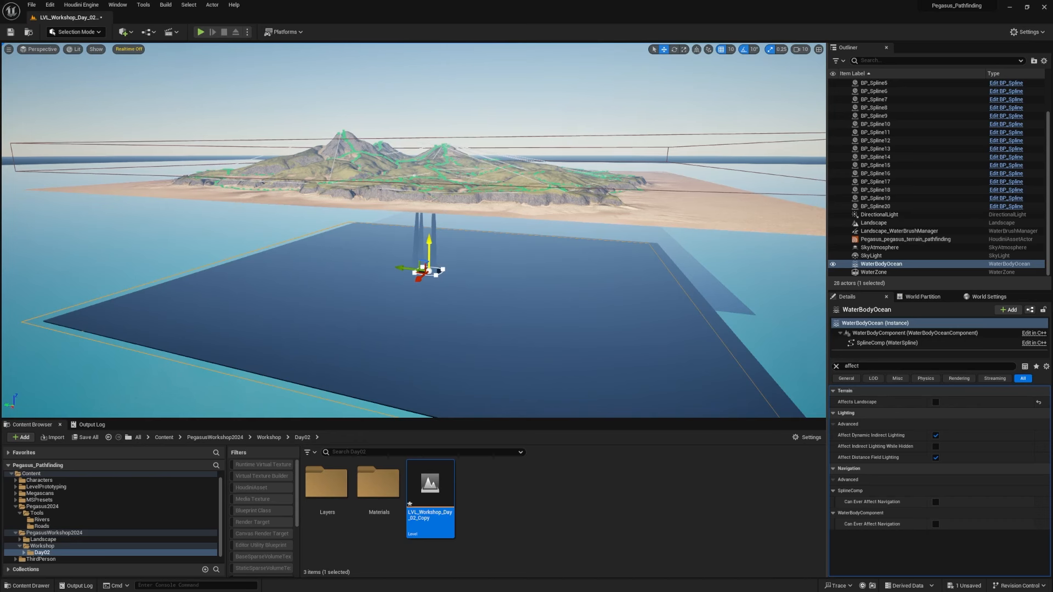
left_click_drag(429, 242, 430, 144)
scroll(503, 204, "up", 10)
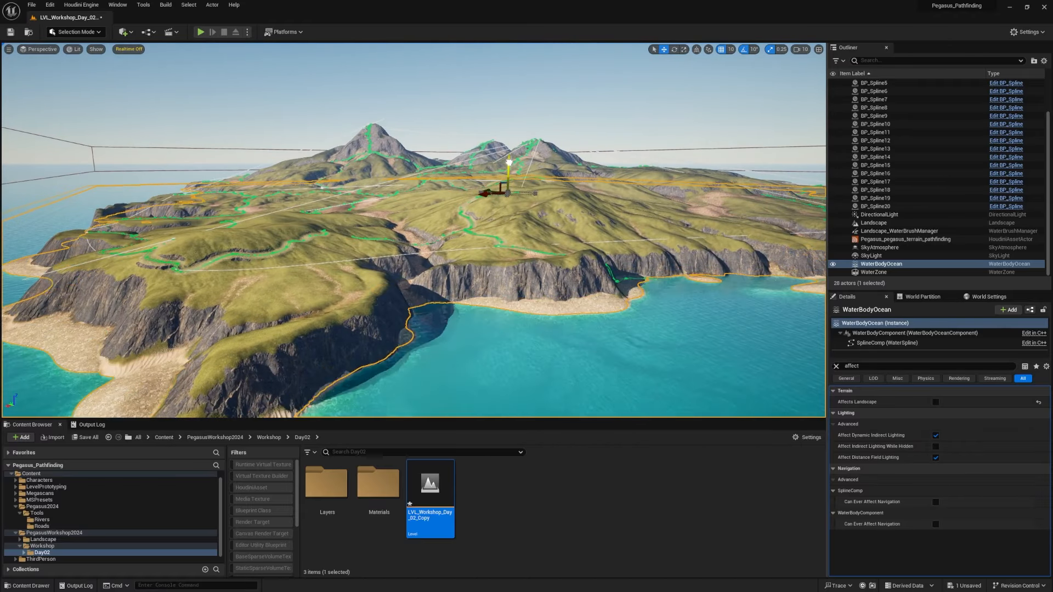
Step: Check the ocean around the whole island and save the LVL_Workshop_Day_02_Copy level
right_click_drag(509, 164, 681, 141)
key("s")
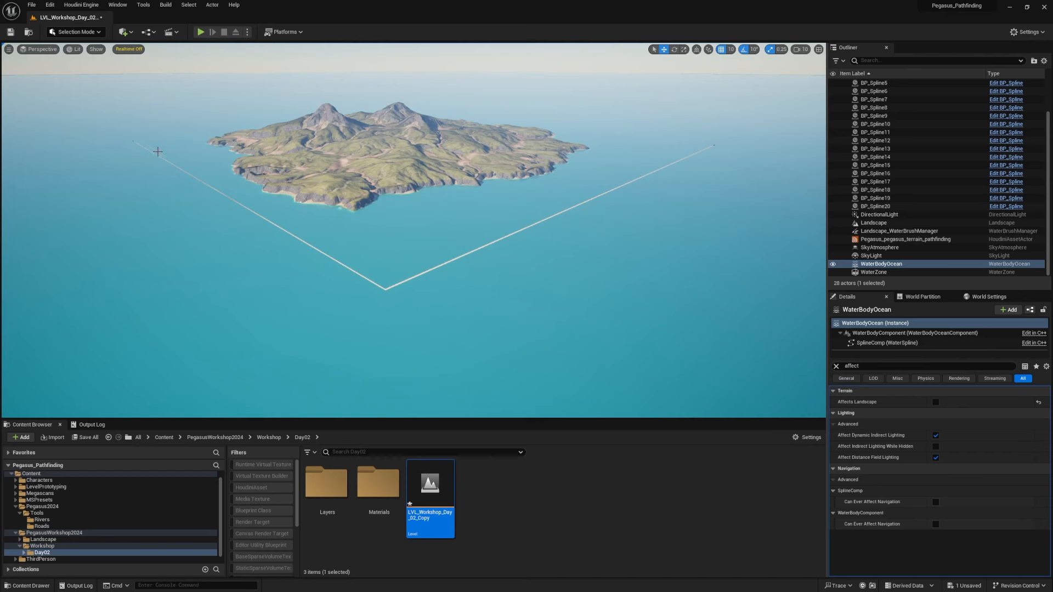
key("w")
right_click_drag(624, 197, 282, 207)
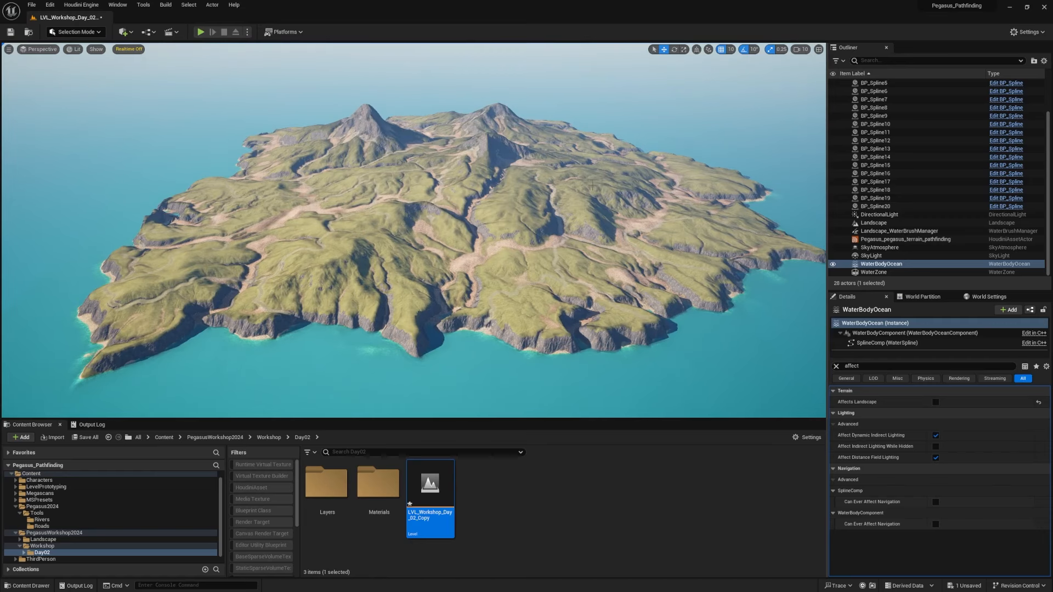
mouse_move(593, 185)
right_mouse_down()
mouse_move(576, 181)
mouse_move(596, 185)
right_mouse_up()
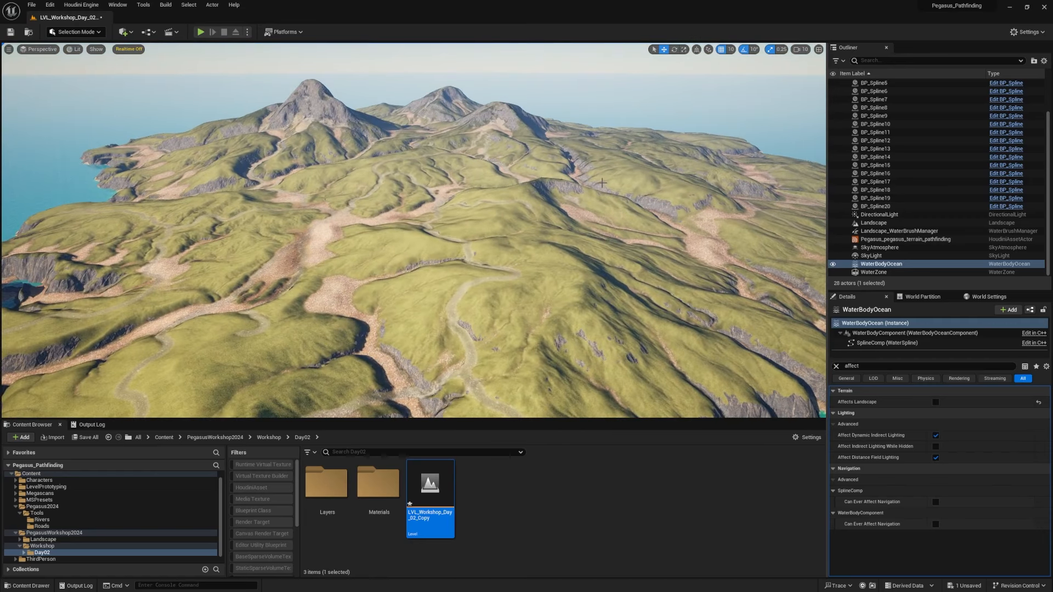
key("ctrl+s")
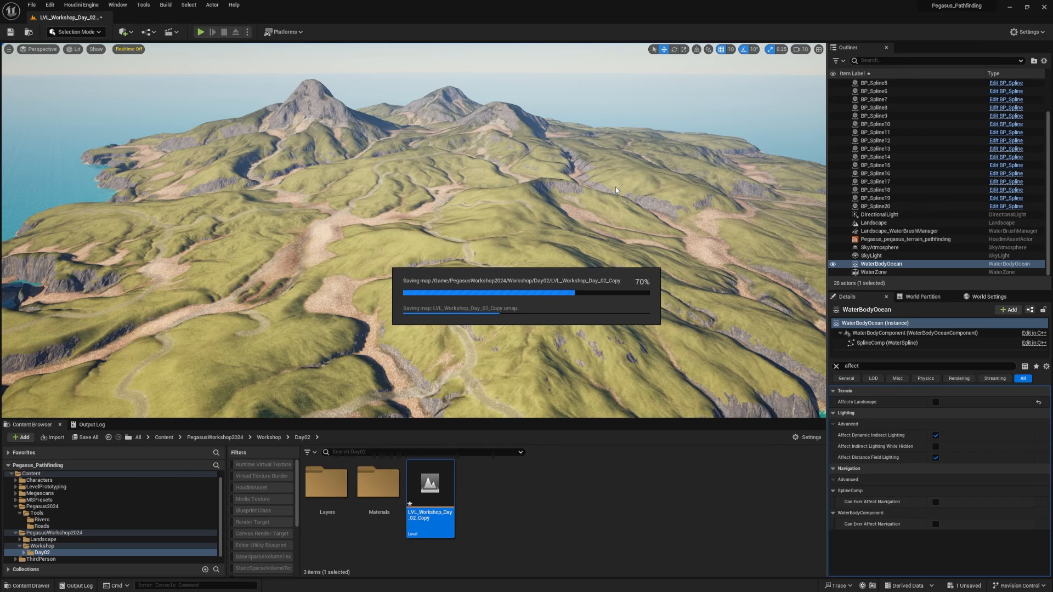
Step: Search the placeable actors for "water" to review the available water body types
mouse_move(615, 187)
right_mouse_down()
mouse_move(612, 169)
mouse_move(624, 199)
mouse_move(628, 190)
right_mouse_up()
key("w")
key("w")
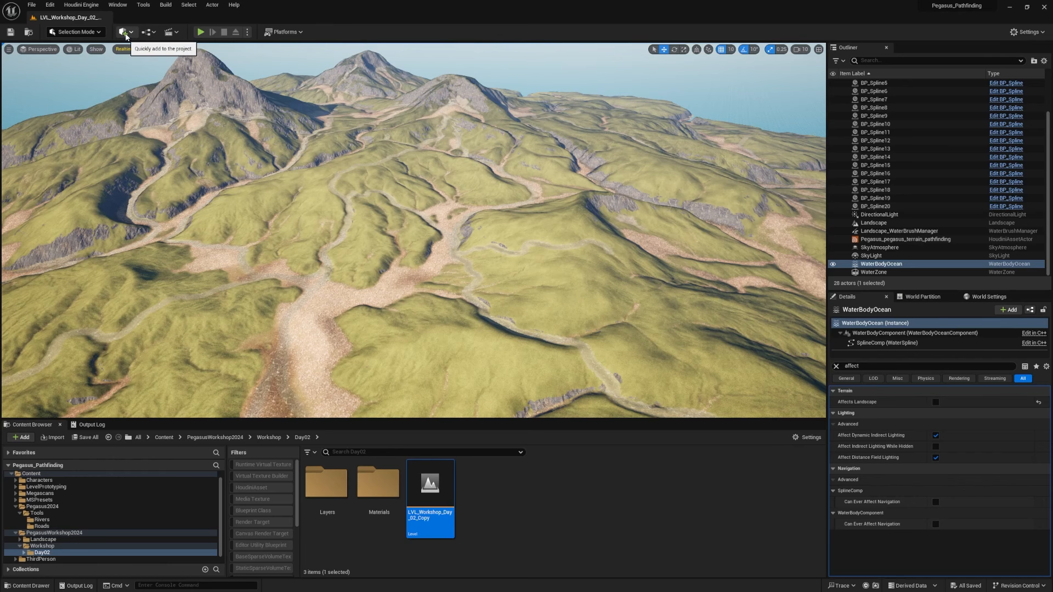
left_click(124, 32)
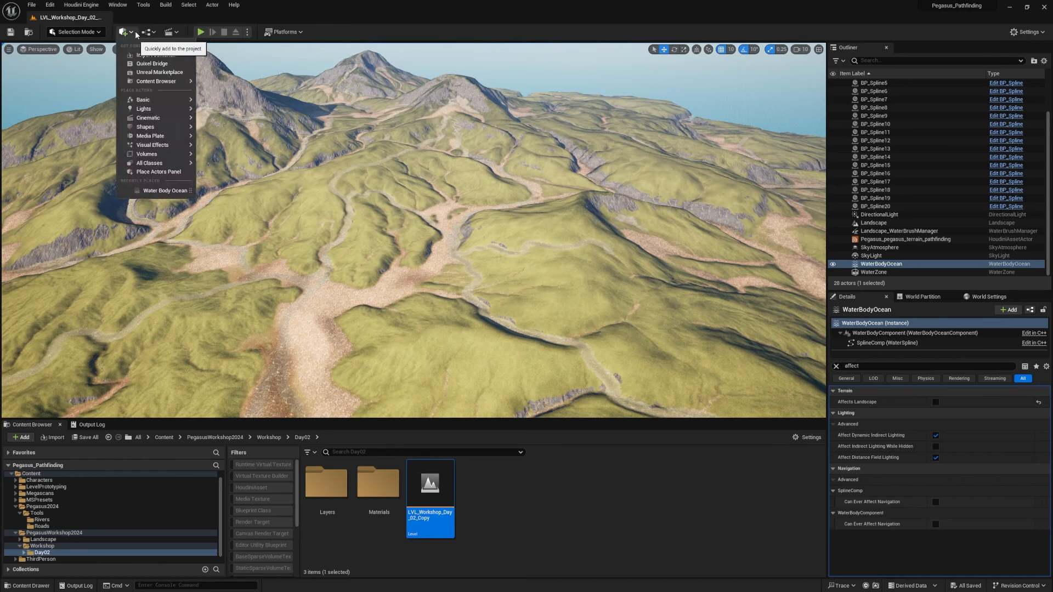
type("water")
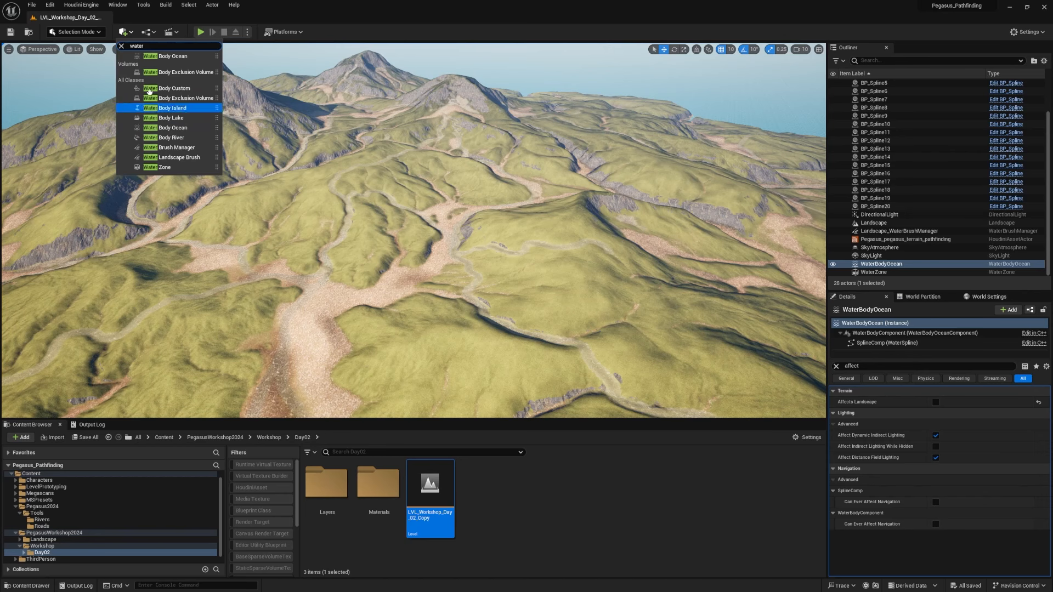
Step: Switch the editor to Scriptable Tools mode to access the Splines and River tools
key("s")
right_click_drag(459, 218, 460, 218)
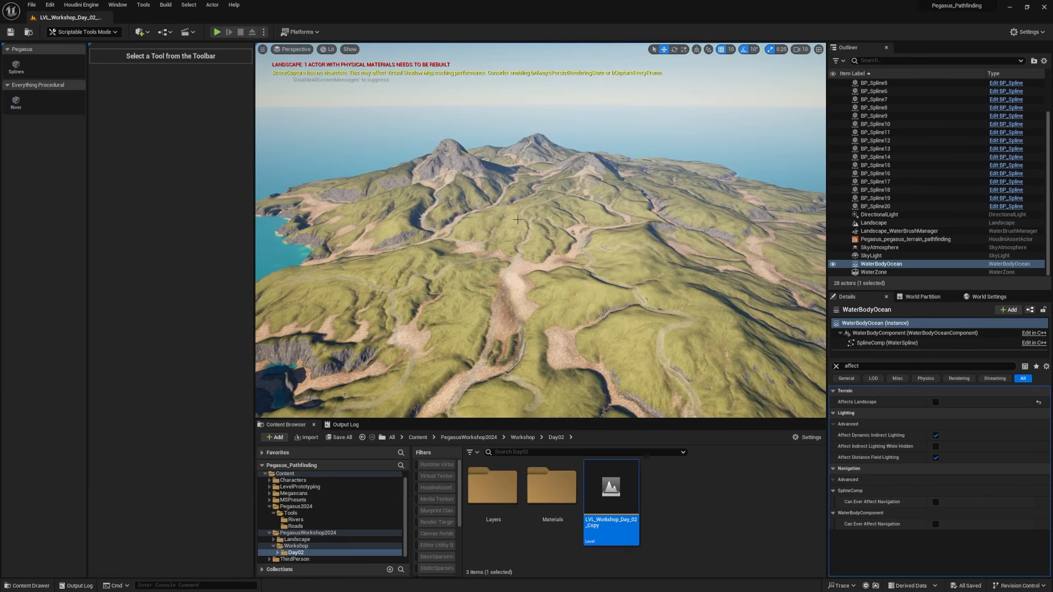
right_click_drag(469, 196, 469, 196)
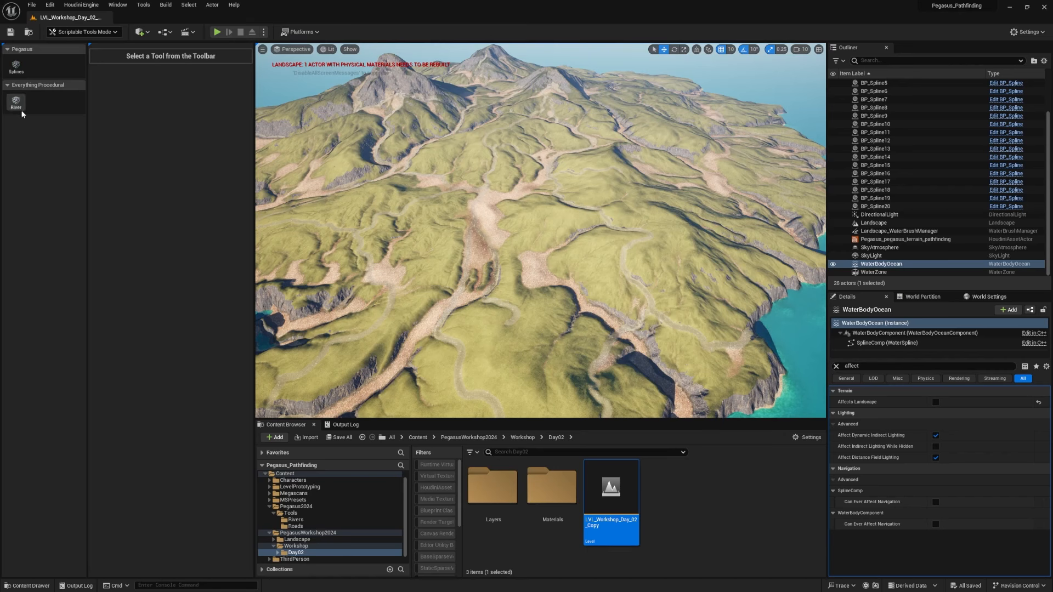
left_click(719, 484)
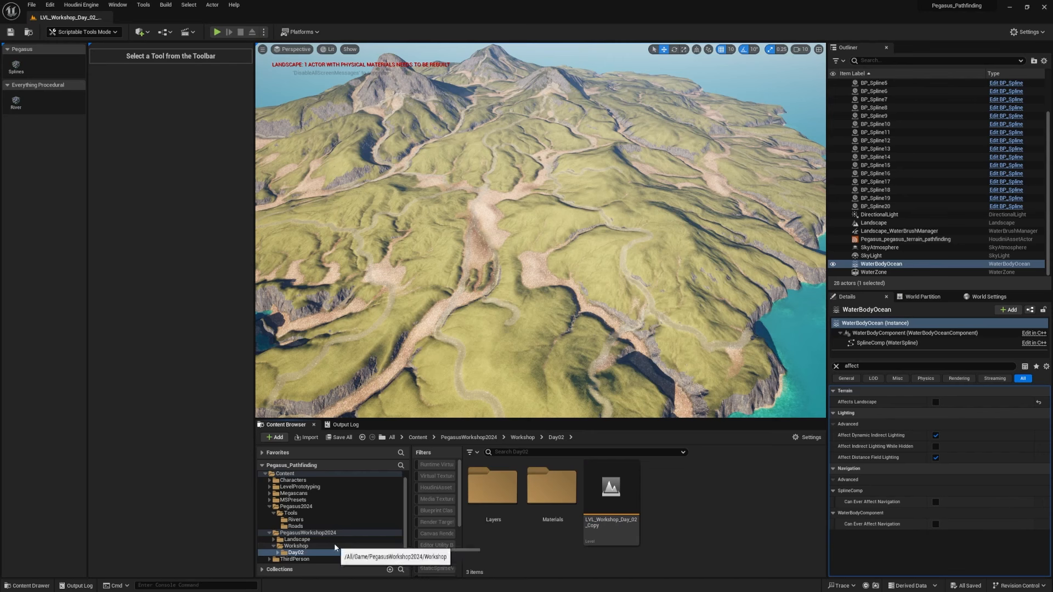
scroll(335, 547, "down", 1)
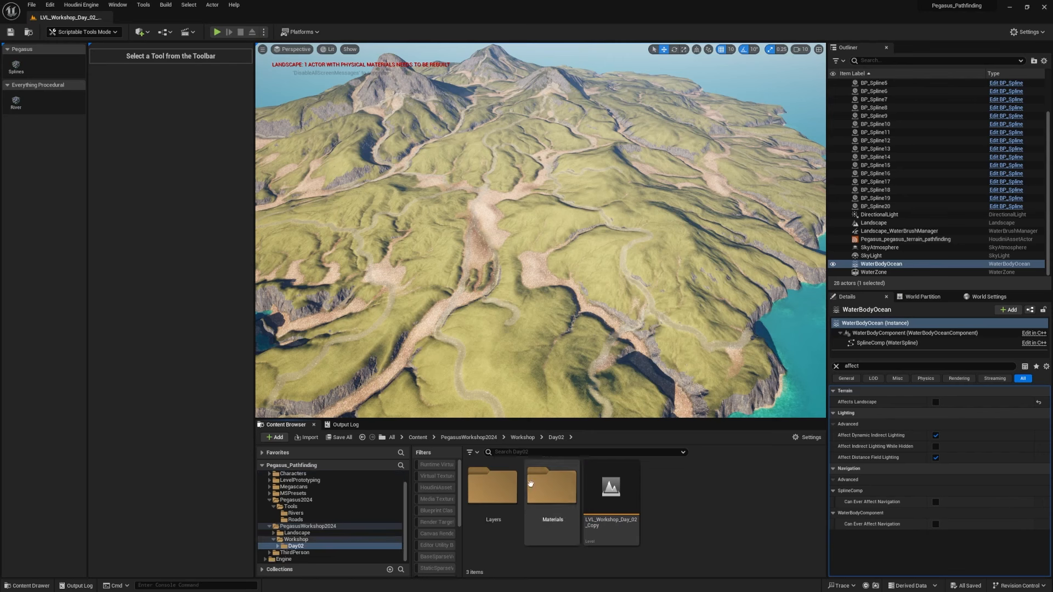
Step: Open the Rivers tool folder inside the Pegasus2024 content
left_click(477, 438)
left_click(297, 500)
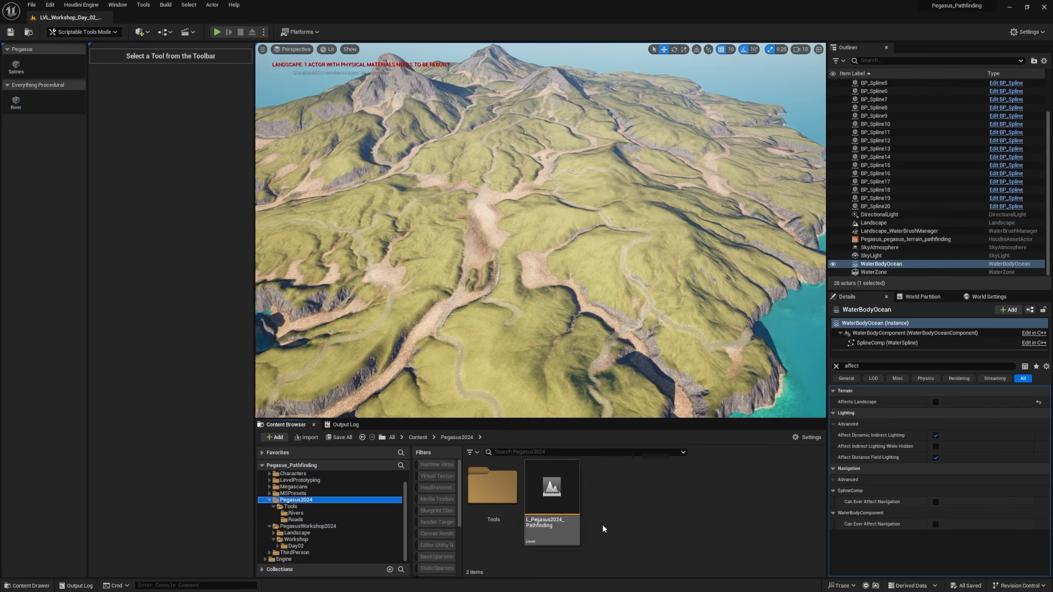
double_click(491, 497)
left_click(495, 489)
double_click(494, 489)
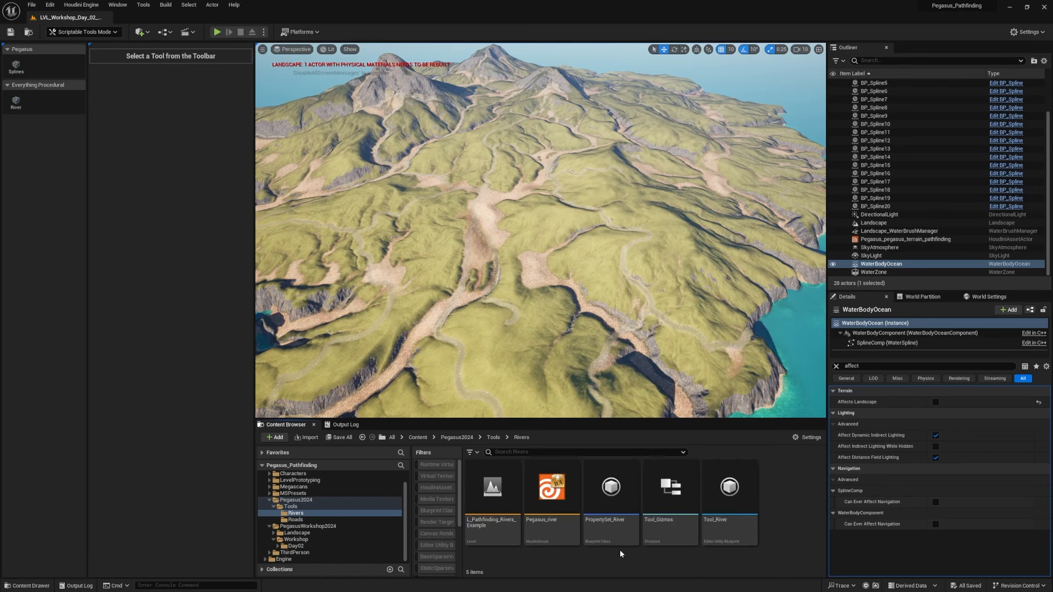
Step: Review the migration report for Pegasus_river, PropertySet_River, Tool_Gizmos and Tool_River, and cancel the migration
left_click(730, 488)
left_click(551, 464, "shift")
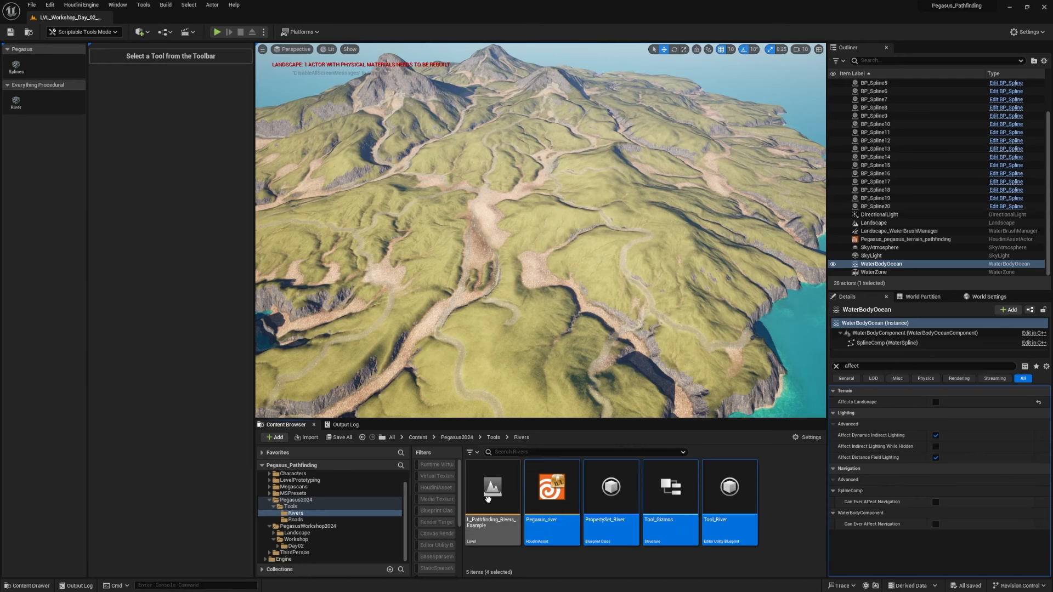
right_click(566, 481)
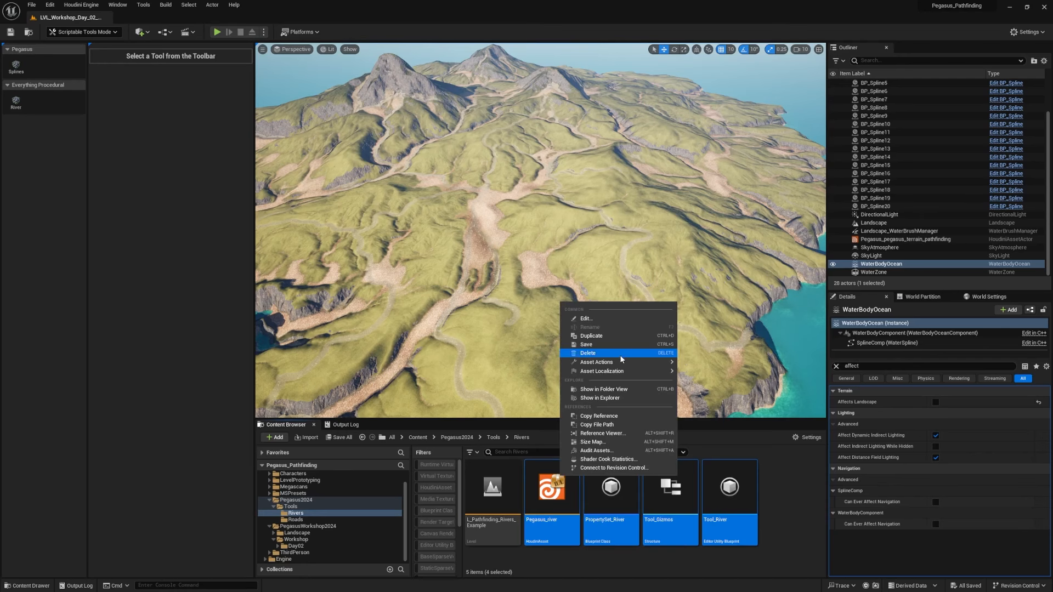
mouse_move(620, 362)
left_click(731, 420)
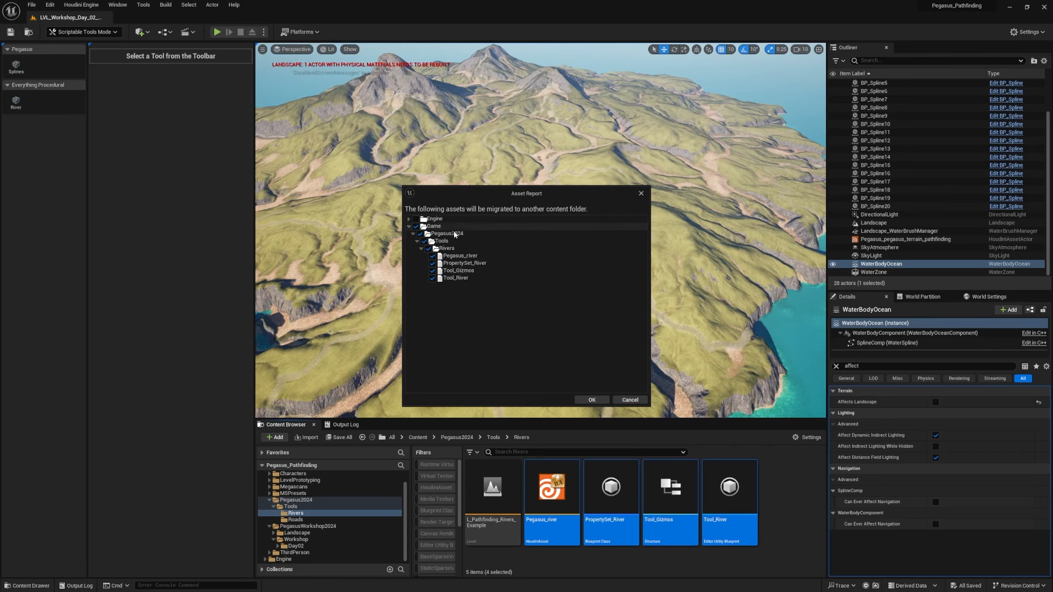
left_click(630, 402)
left_click(813, 495)
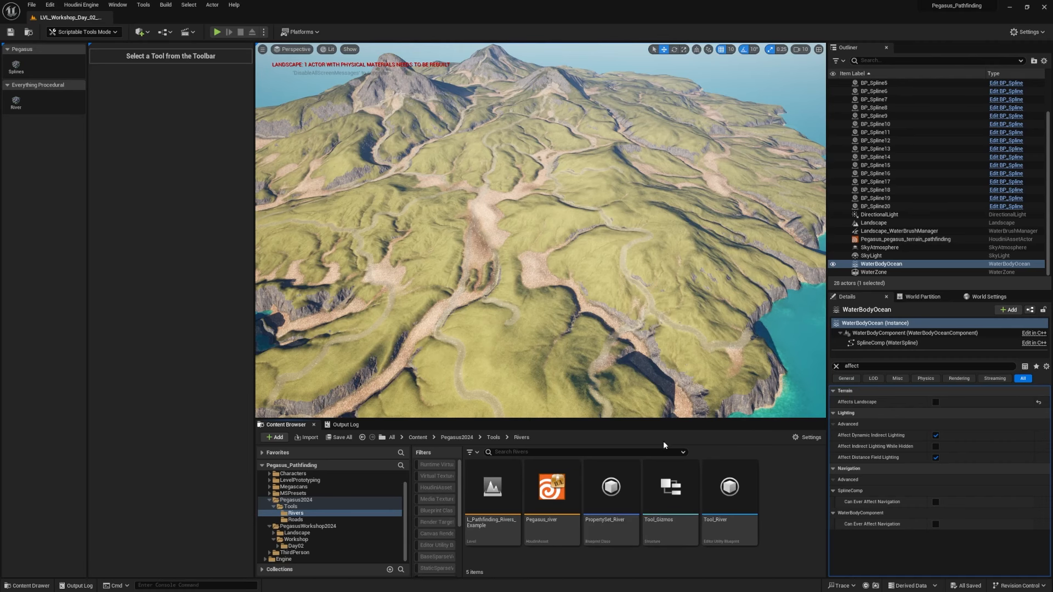
Step: Enlarge the viewport, start the River scriptable tool and clear the actor selection
left_click_drag(254, 264, 238, 265)
right_click_drag(439, 247, 451, 185)
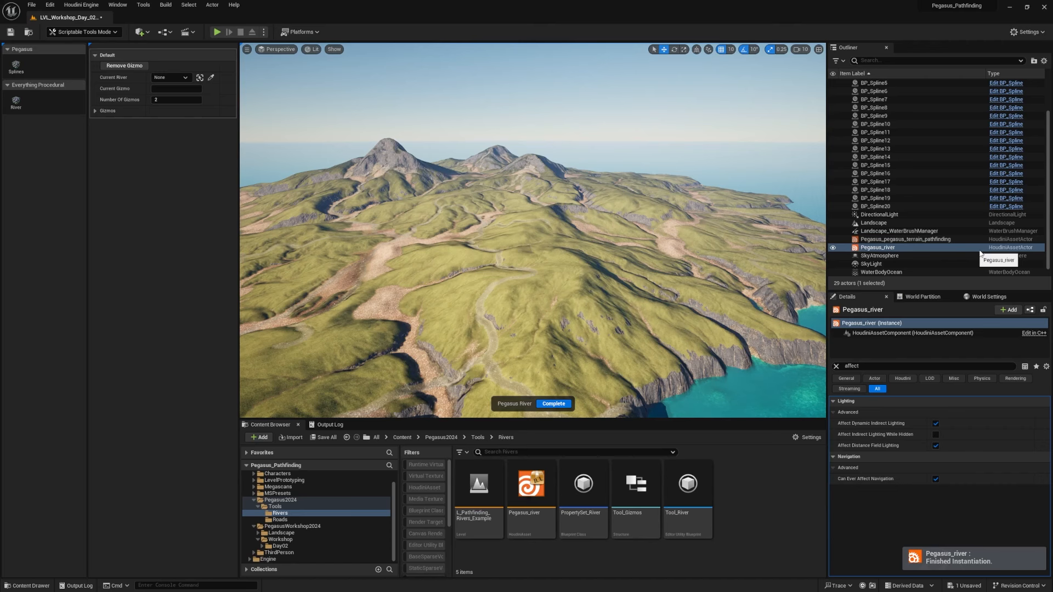
left_click(658, 264)
Step: Create the first river by placing its source gizmo on a mountain ridge and its end gizmo in the ocean
right_click_drag(658, 264, 670, 245)
right_click_drag(741, 258, 630, 245)
right_click_drag(472, 209, 641, 241)
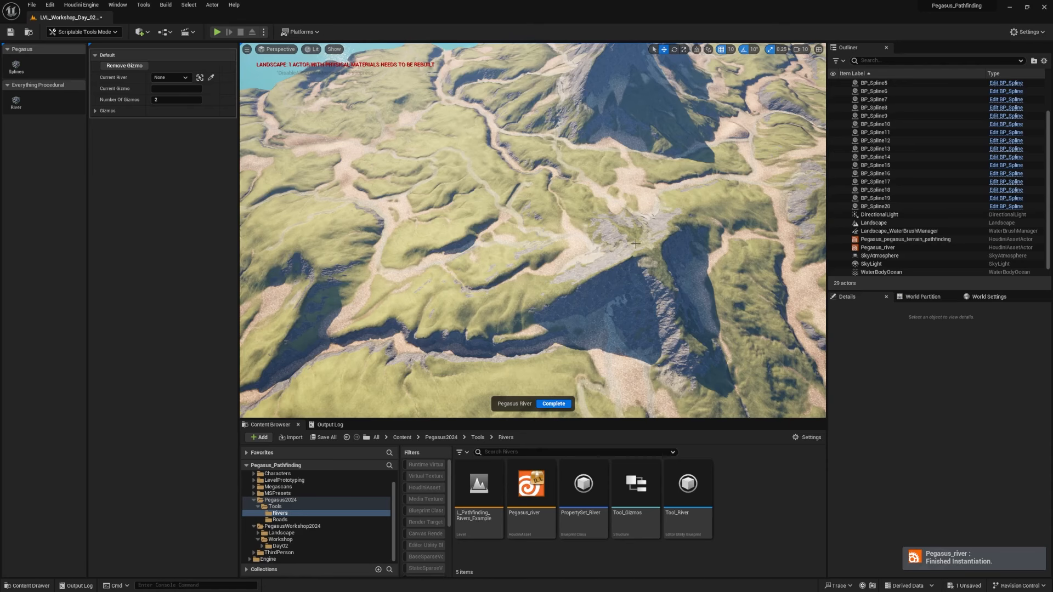
right_click_drag(635, 244, 600, 293)
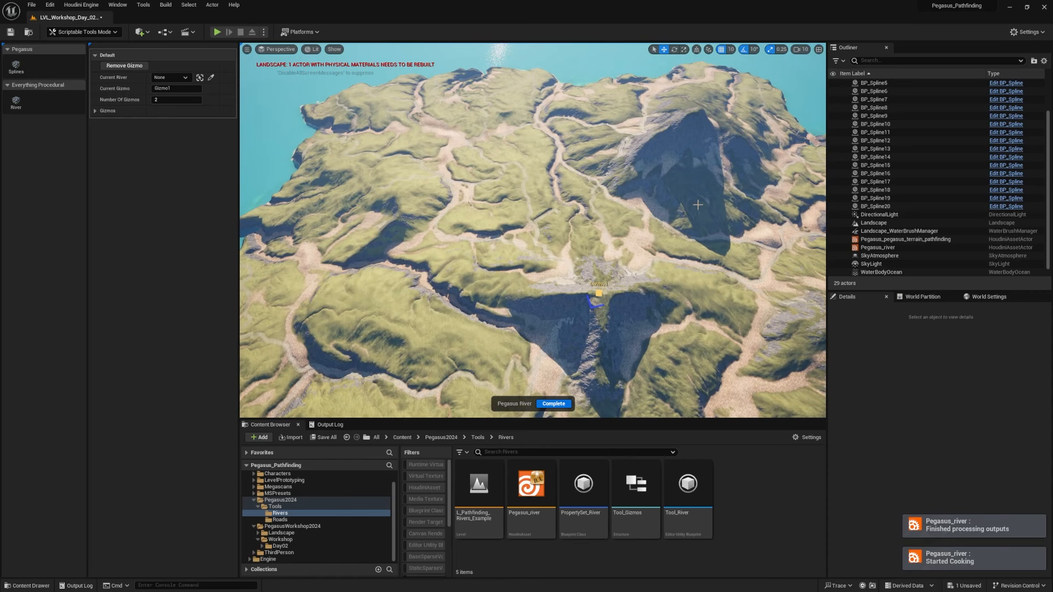
right_click_drag(684, 215, 789, 203)
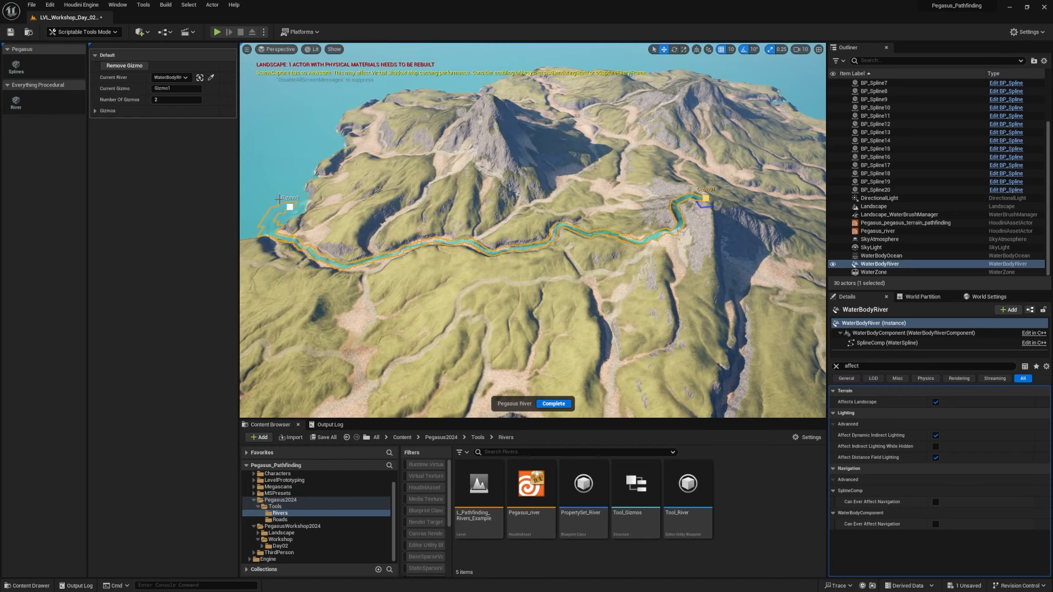
Step: Create two more rivers from the mountain slopes to the sea, clearing the current river before each new one
right_click_drag(280, 199, 585, 296)
left_click(577, 259)
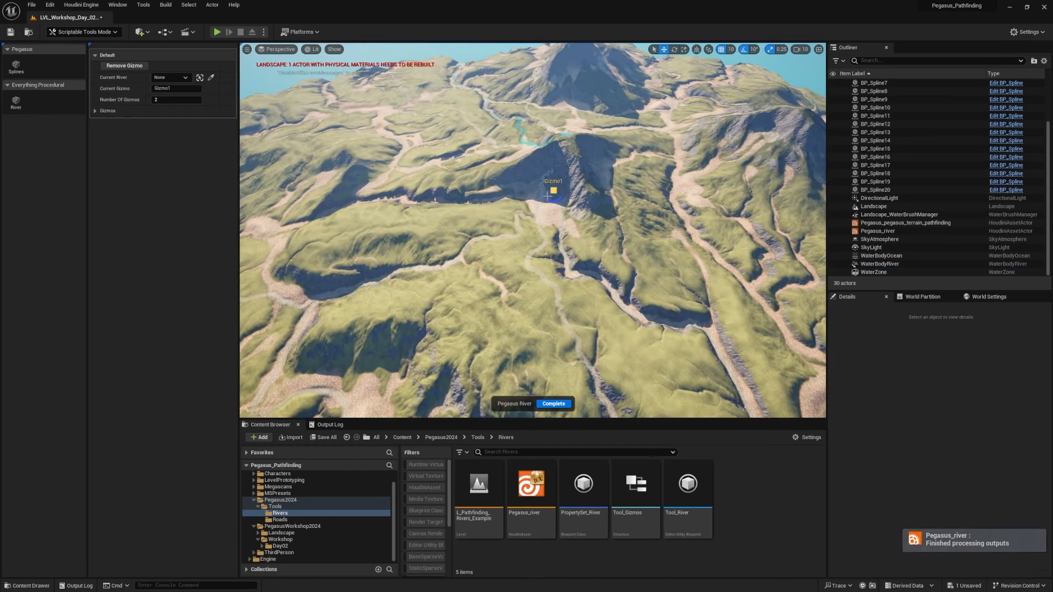
right_click_drag(644, 218, 542, 245)
key("Escape")
left_click(580, 233)
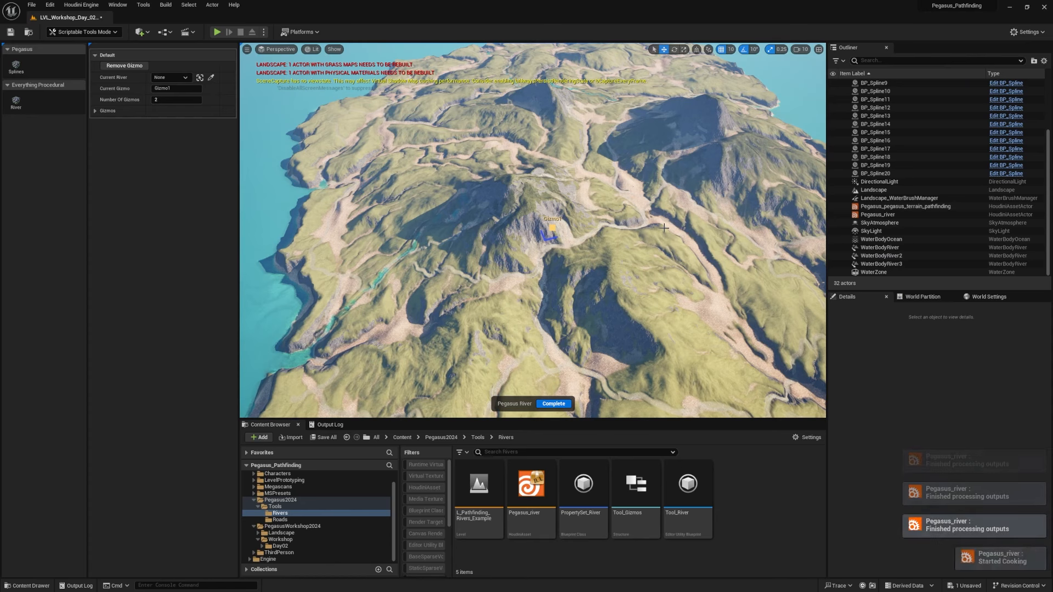
Step: Create additional rivers from other mountain flanks to the coast, placing a source and an end gizmo for each
right_click_drag(642, 228, 590, 235)
left_click(643, 246)
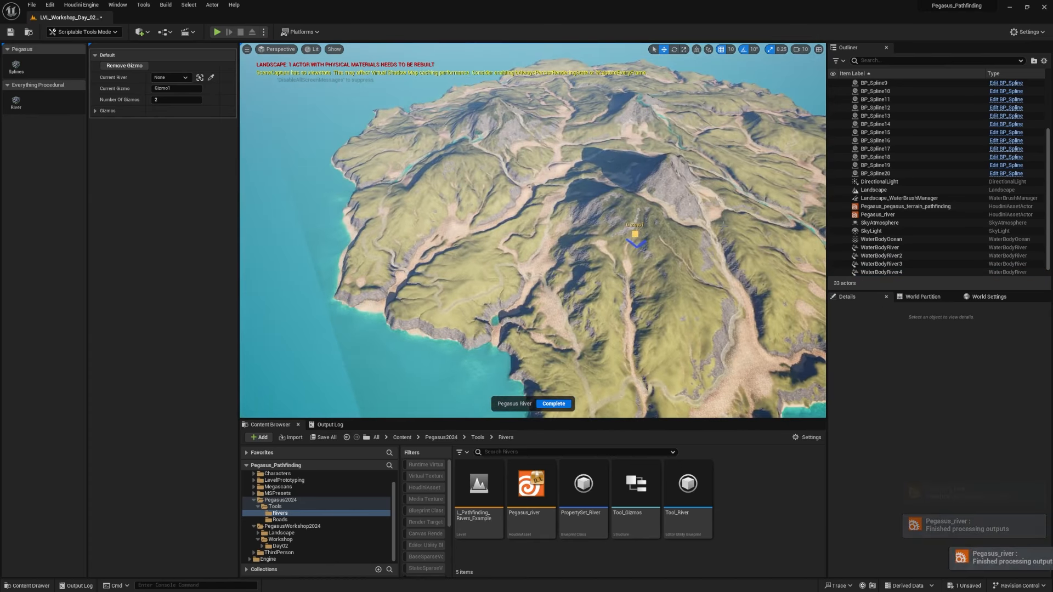
mouse_move(547, 225)
right_mouse_down()
mouse_move(590, 227)
mouse_move(547, 224)
right_mouse_up()
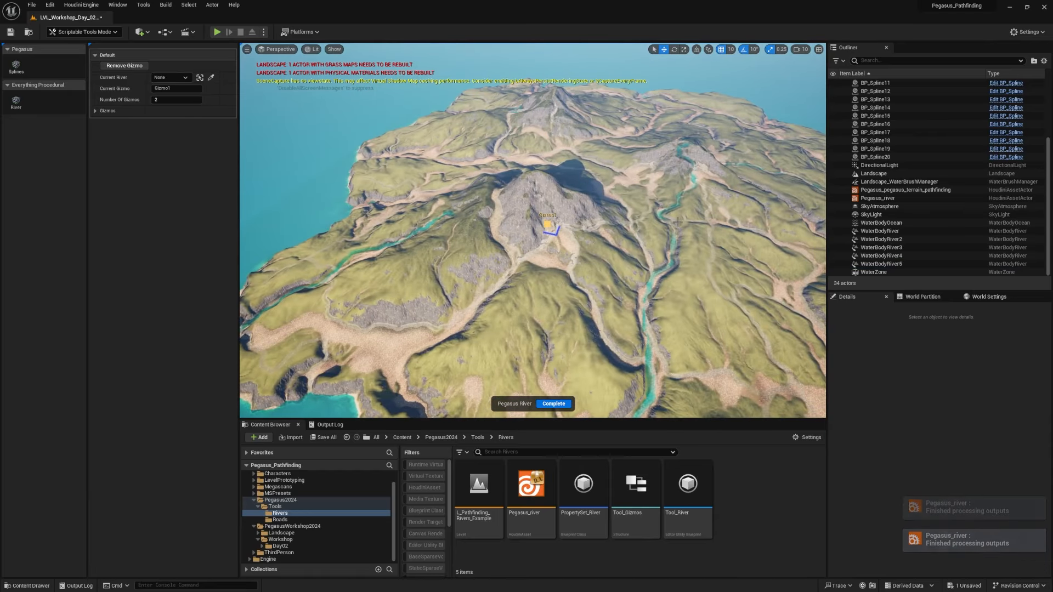
mouse_move(669, 222)
right_mouse_down()
mouse_move(768, 223)
mouse_move(661, 224)
right_mouse_up()
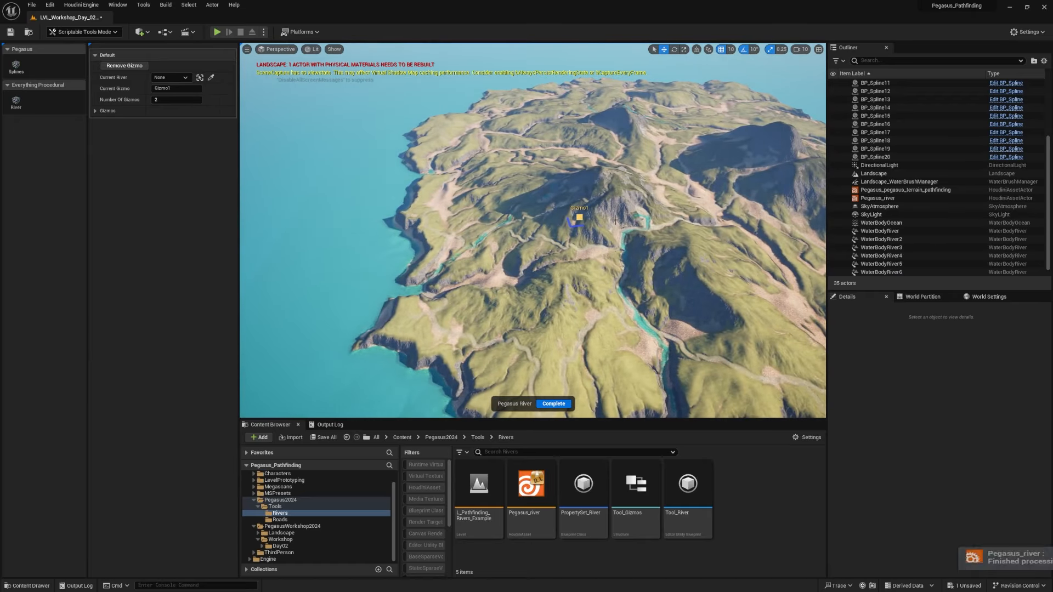
Step: Create a river from the foot of the mountain down the narrow valley into the cove, and deselect it
right_click_drag(615, 220, 763, 223)
left_click(567, 173)
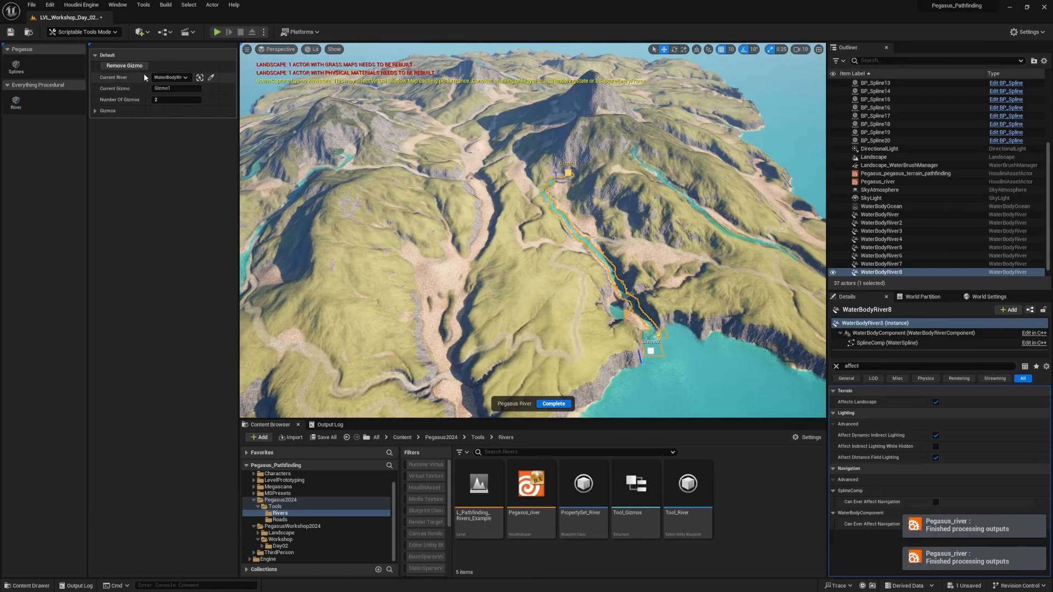
key("Escape")
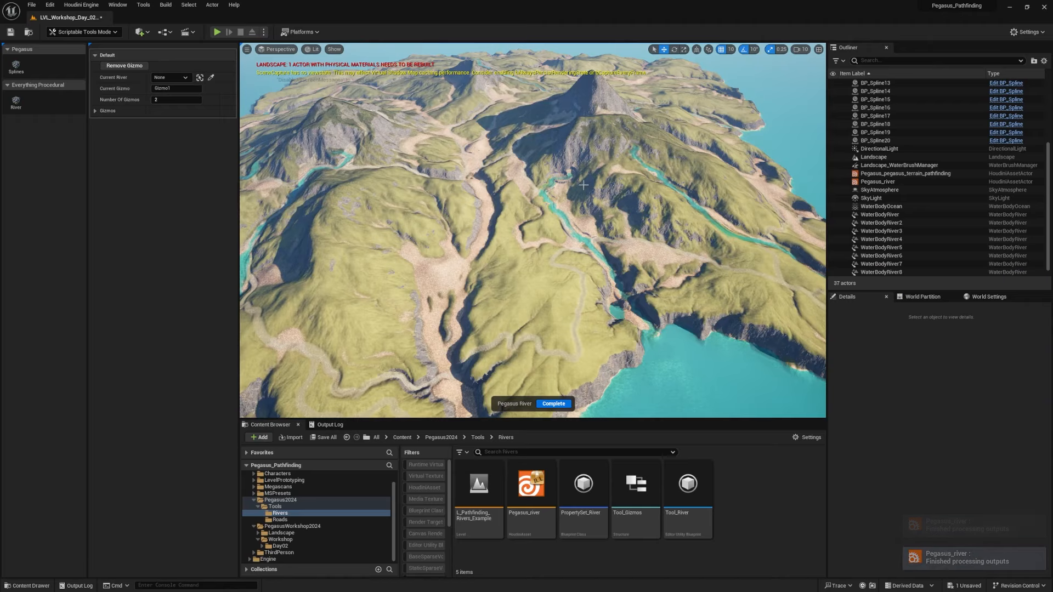
Step: Create a river from the slope below the ridge through the canyon to the shoreline, and deselect it
right_click_drag(532, 230, 554, 233)
right_click_drag(428, 223, 428, 223)
right_click_drag(660, 197, 669, 229)
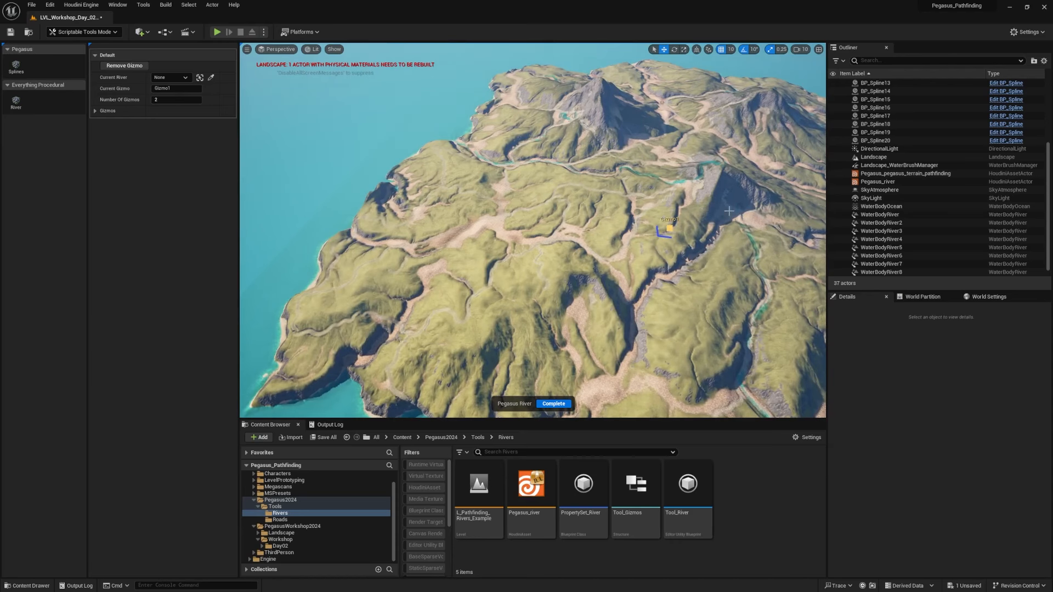
right_click_drag(729, 211, 731, 212)
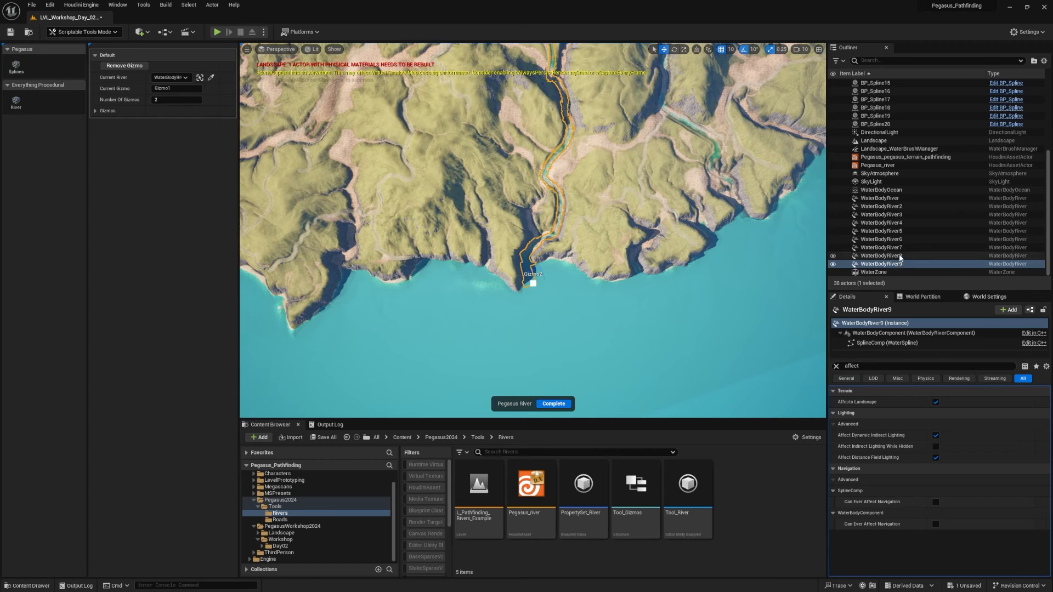
right_click_drag(738, 190, 634, 204)
key("Escape")
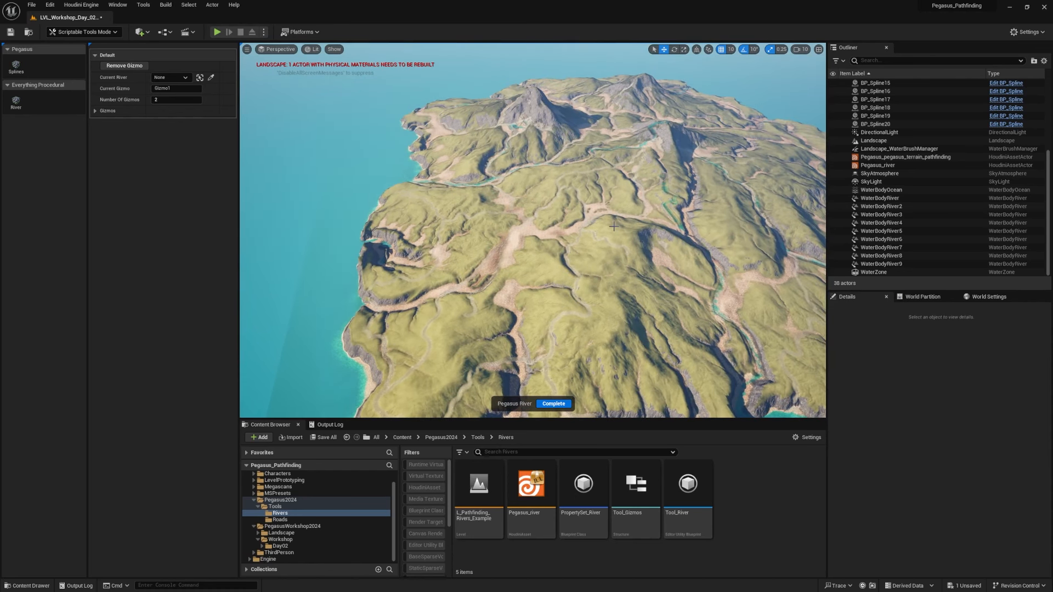
Step: Create a short river from the low rocky hill along the sandy valley into the nearby bay
right_click_drag(633, 219, 675, 165)
right_click_drag(617, 185, 578, 207)
left_click(533, 213)
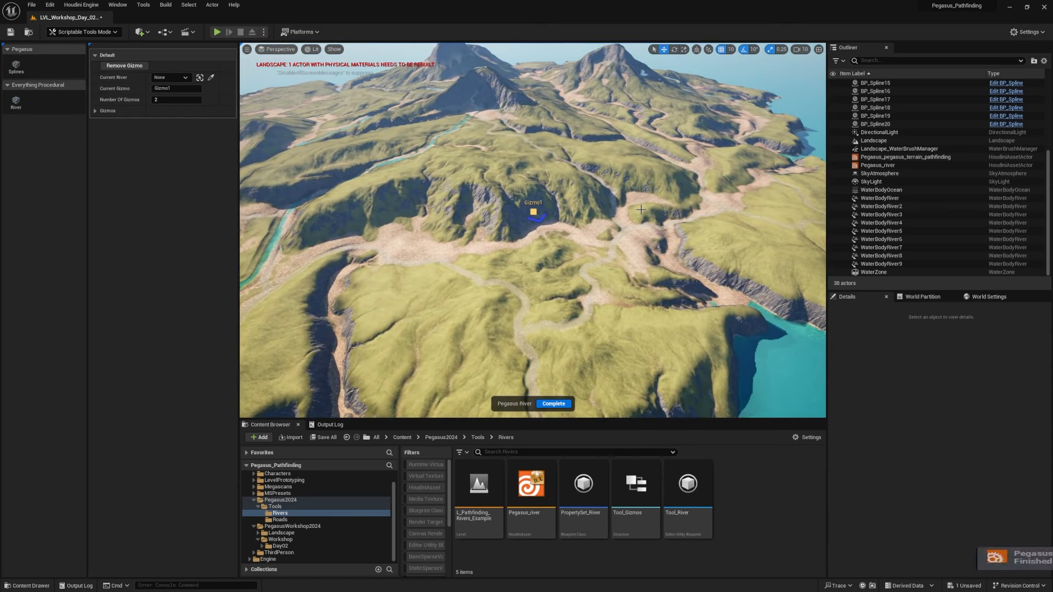
left_click(767, 350)
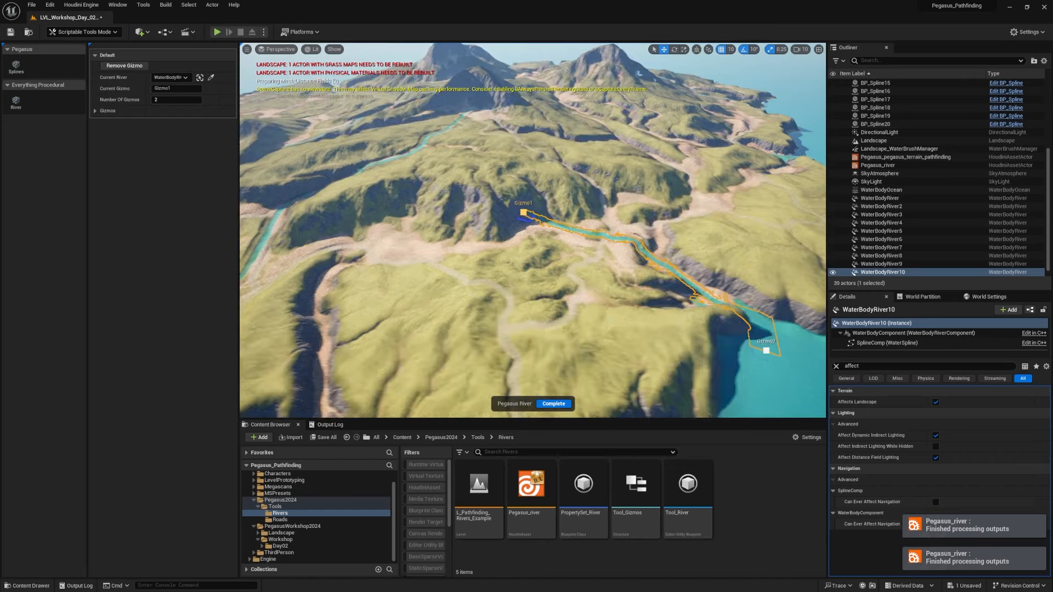
Step: Show the river splines in the viewport and examine the new short river from its source to the bay
right_click_drag(766, 350, 658, 243)
key("g")
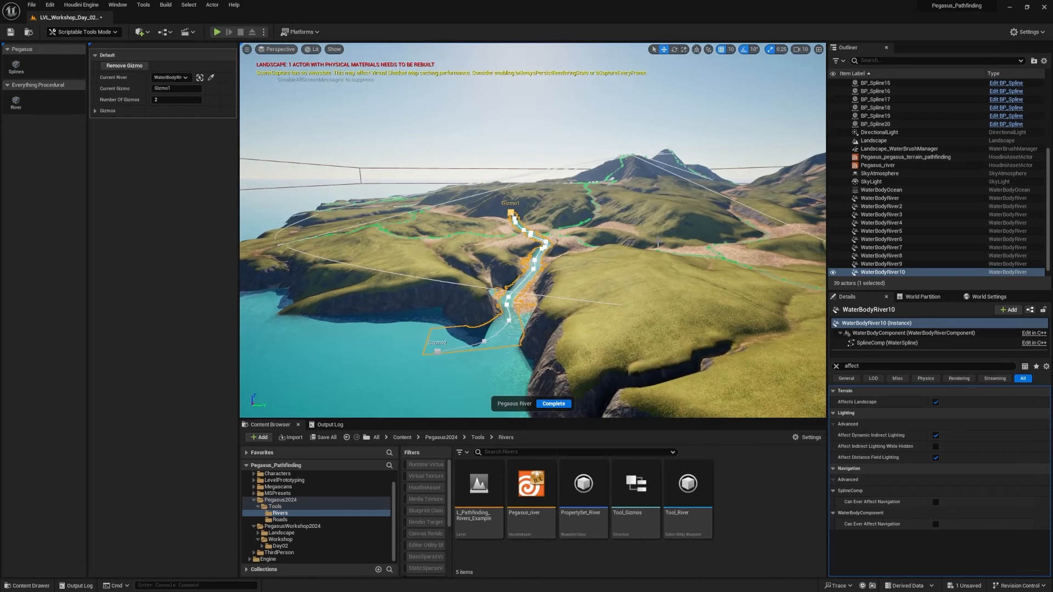
right_click_drag(559, 257, 656, 314)
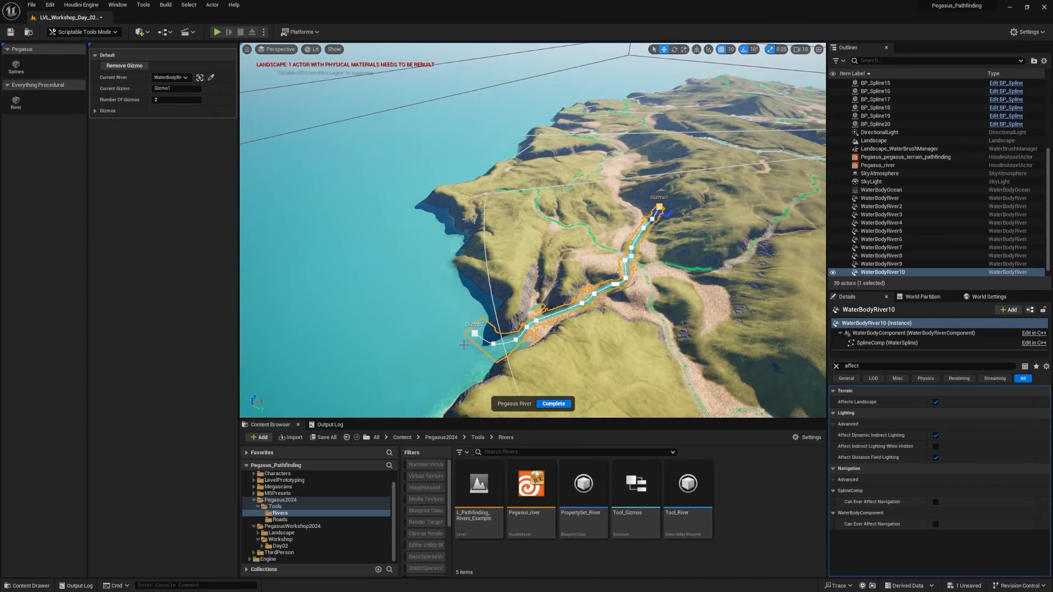
right_click_drag(471, 346, 543, 324)
scroll(527, 279, "down", 1)
right_click_drag(575, 224, 545, 233)
Step: Set the short river's number of gizmos to 3 and place the middle gizmo to reroute its course
left_click(181, 101)
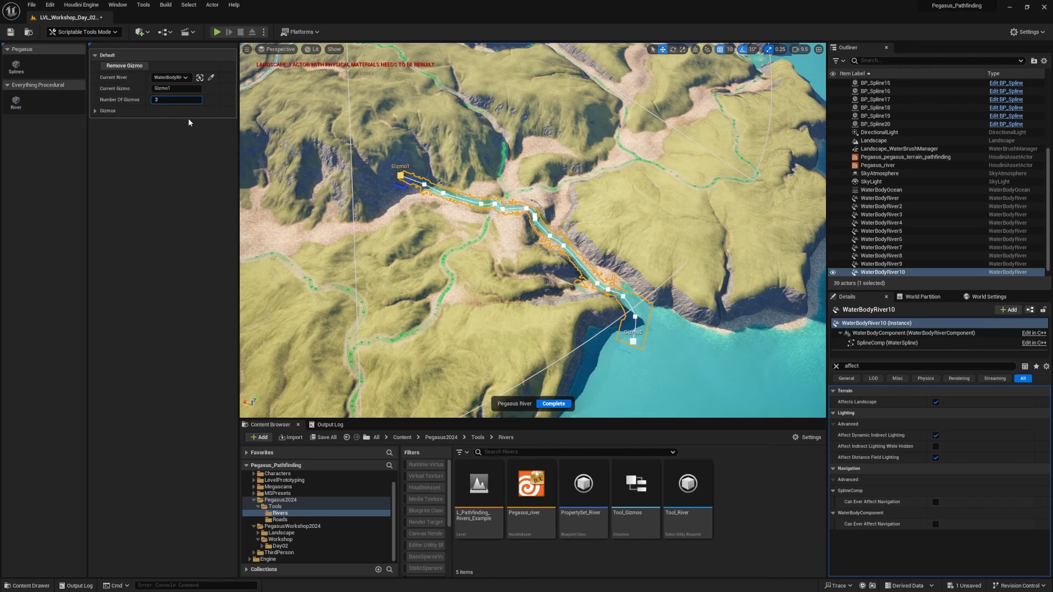
key("Return")
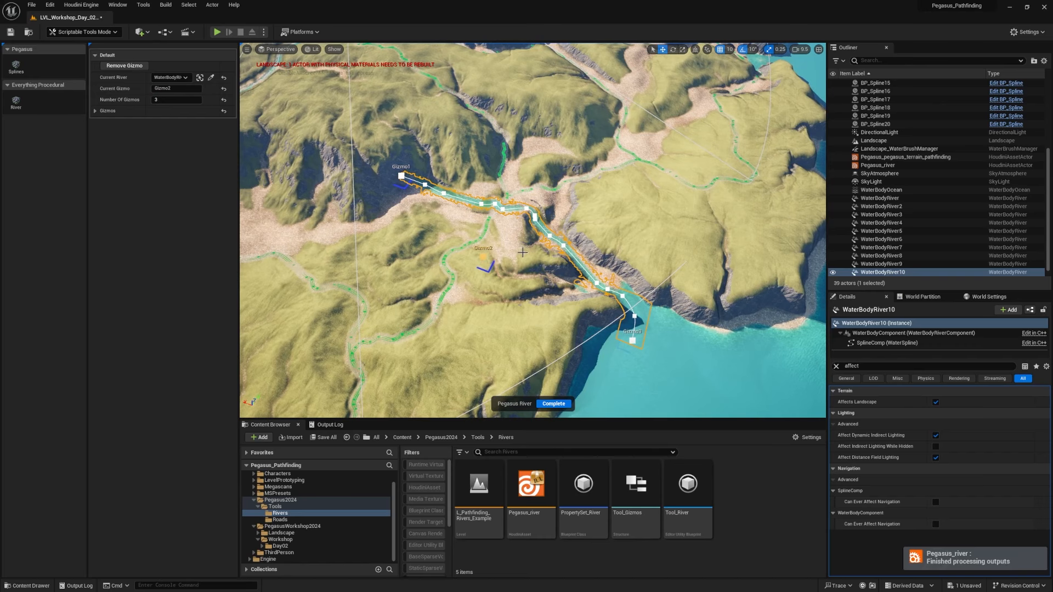
right_click_drag(508, 254, 508, 203)
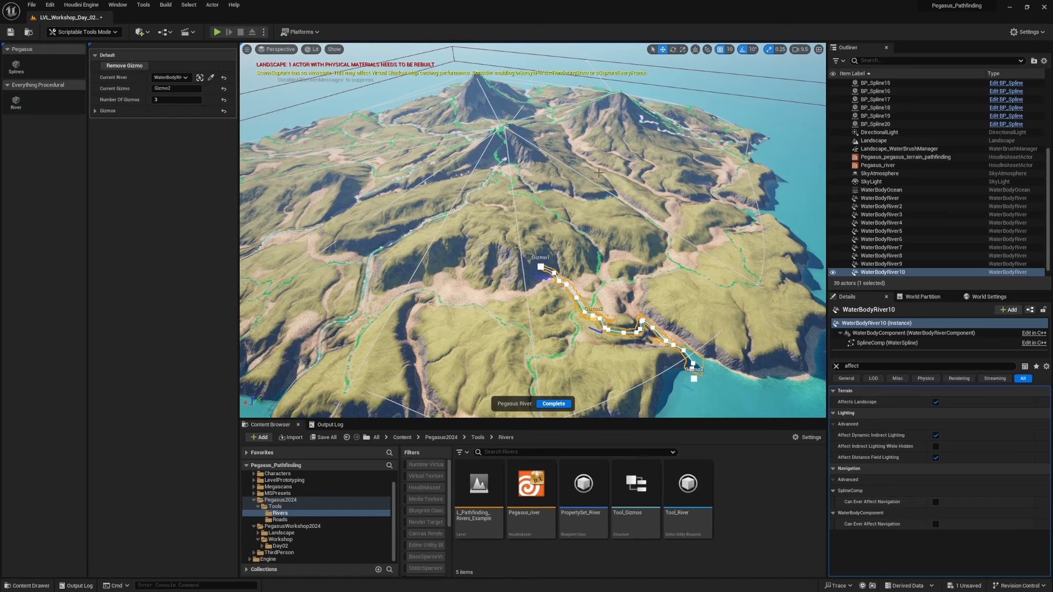
Step: Select WaterBodyRiver5 for editing and set its number of gizmos to 2
double_click(881, 231)
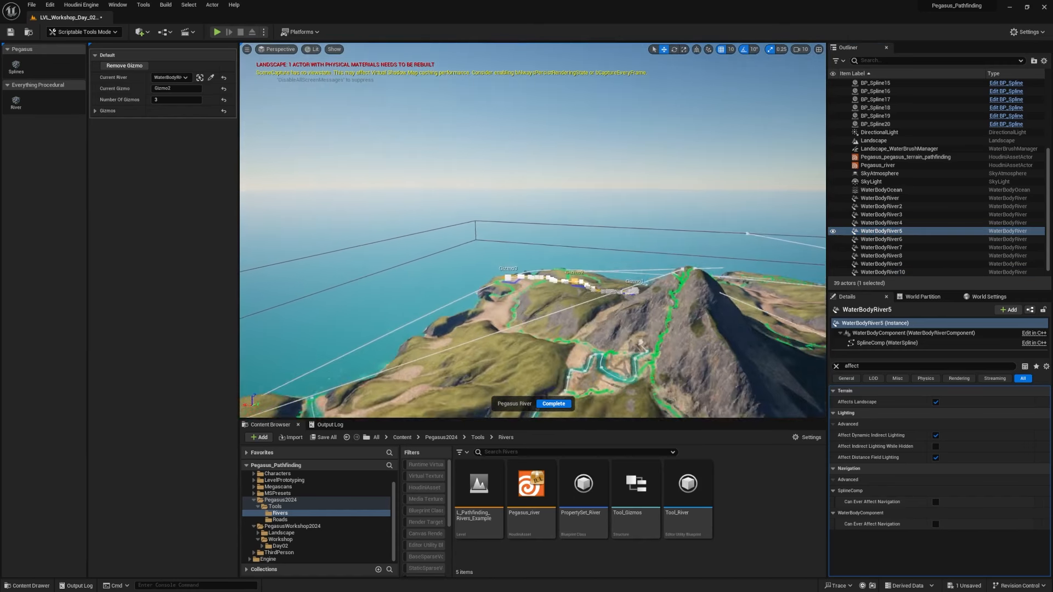
right_click_drag(362, 214, 442, 244)
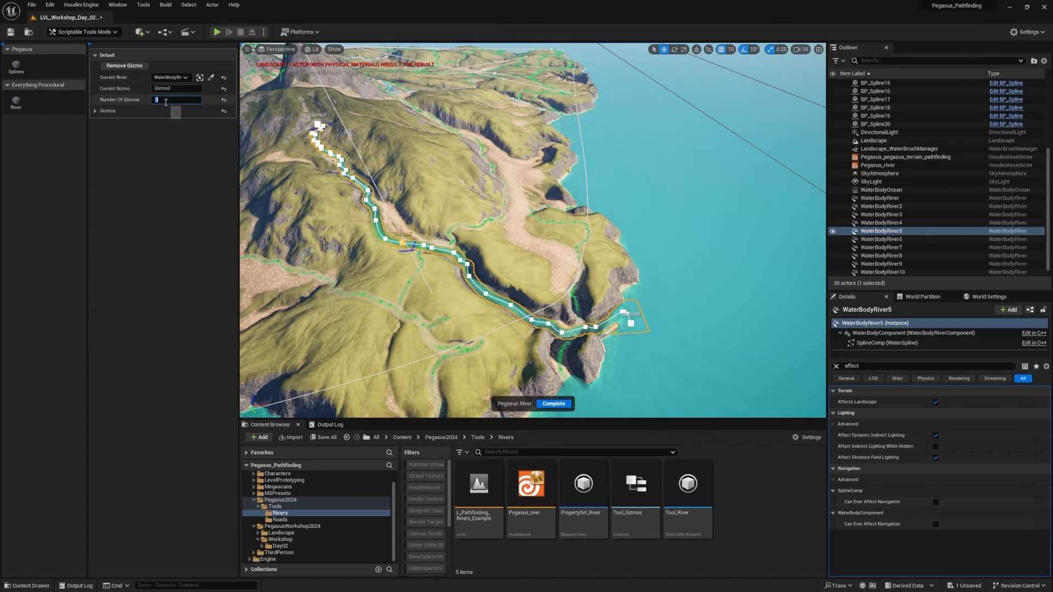
right_click_drag(510, 281, 483, 282)
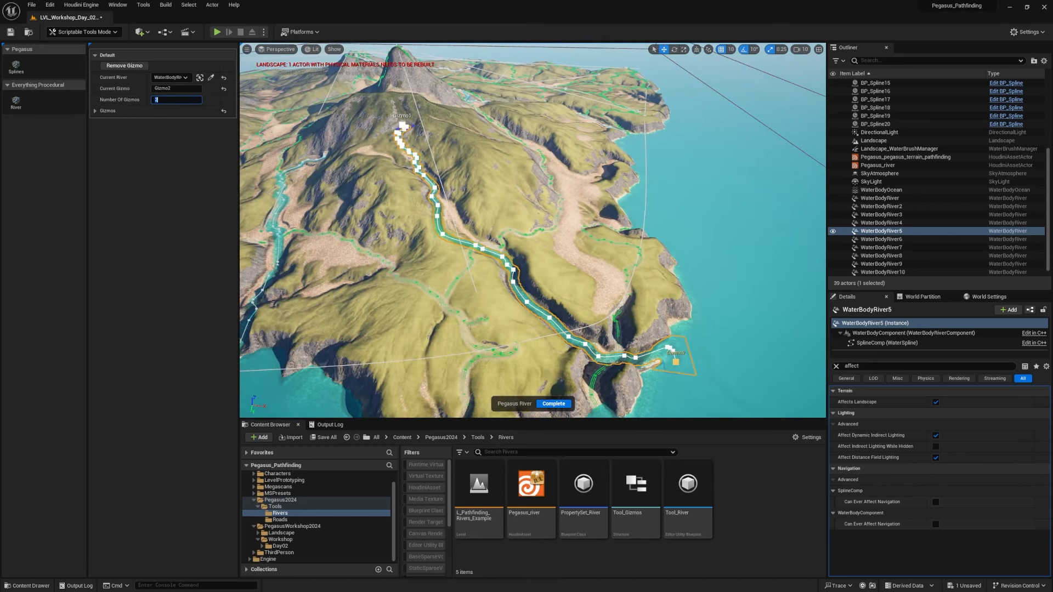
right_click_drag(522, 185, 543, 83)
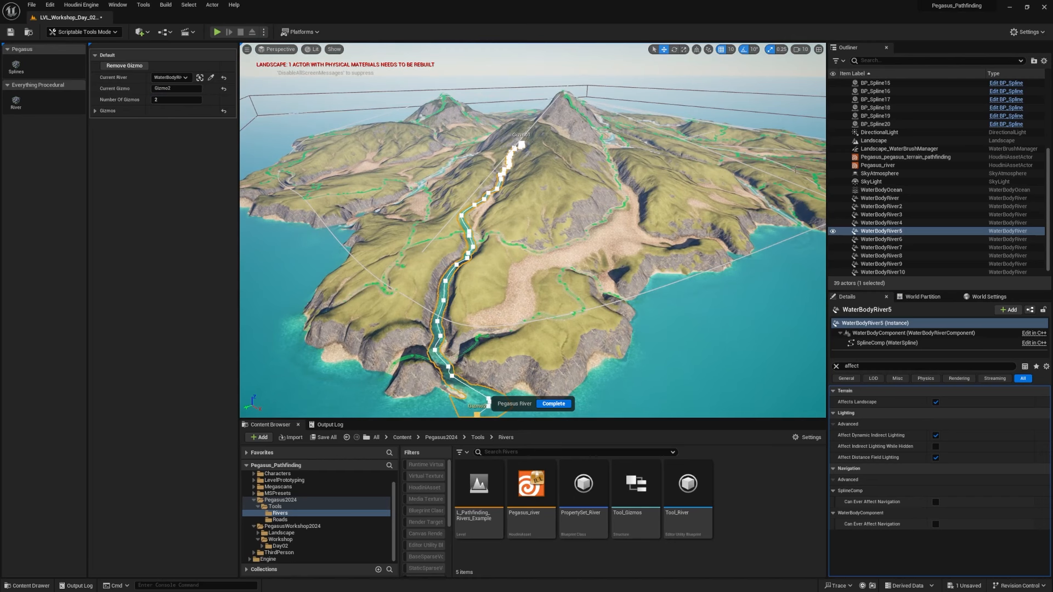
Step: Set WaterBodyRiver5's number of gizmos to 3 and check its course from the mountain to the sea
right_click_drag(601, 207, 568, 143)
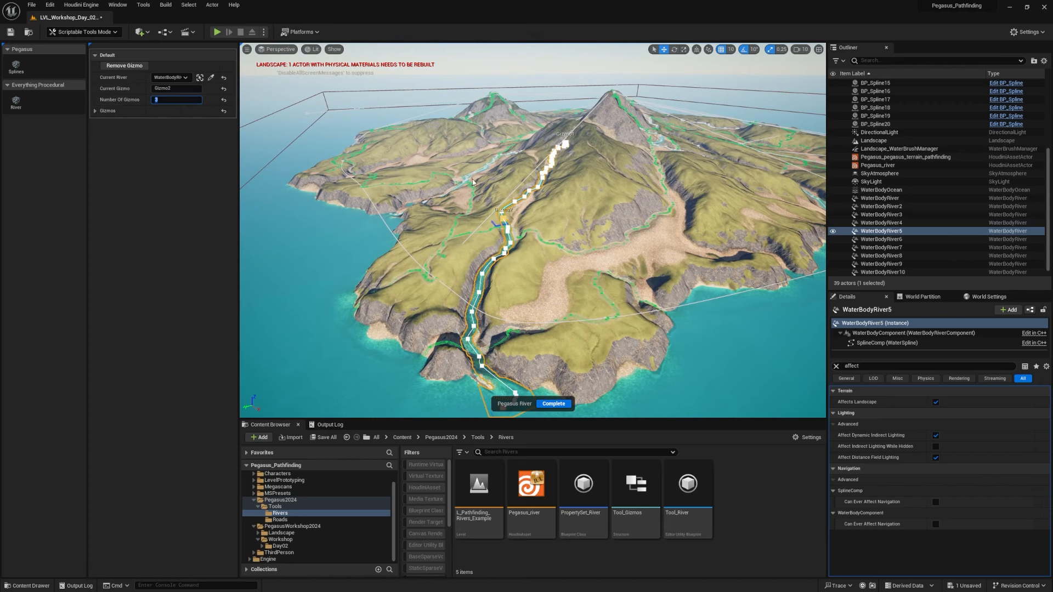
right_click_drag(533, 222, 598, 209)
key("a")
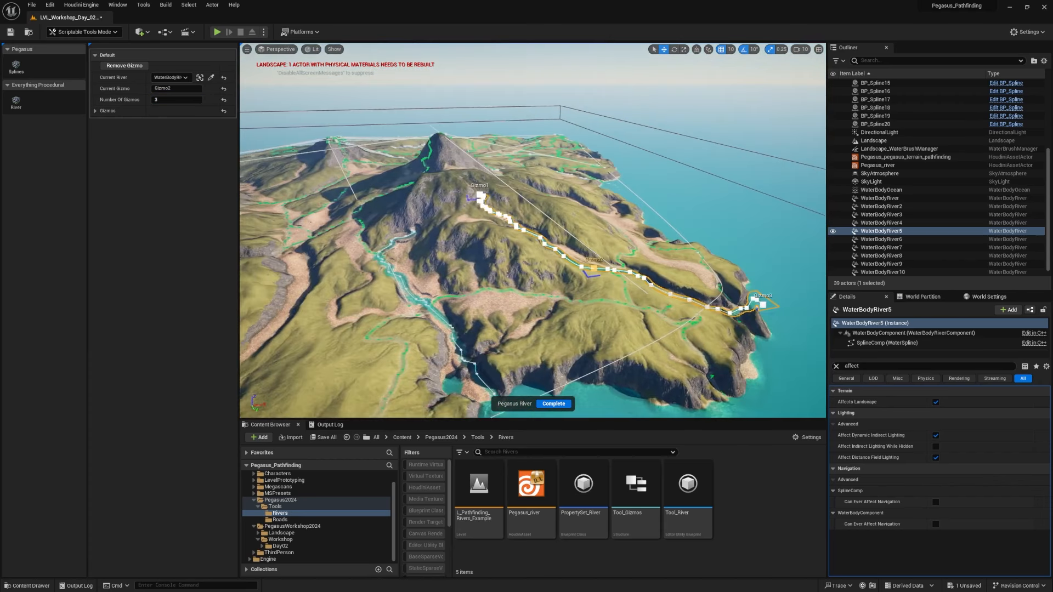
Step: Deselect the current river, create one more river, and complete the River tool
left_click(507, 244)
right_click_drag(508, 245, 439, 280)
key("d")
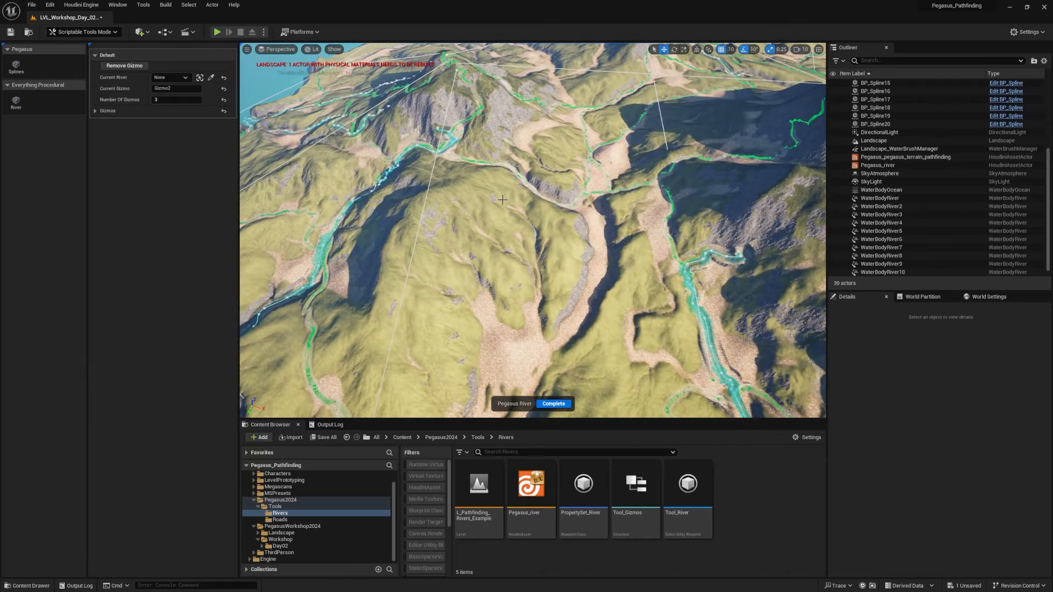
right_click_drag(505, 201, 510, 151)
left_click(554, 404)
right_click_drag(566, 329, 554, 288)
key("w")
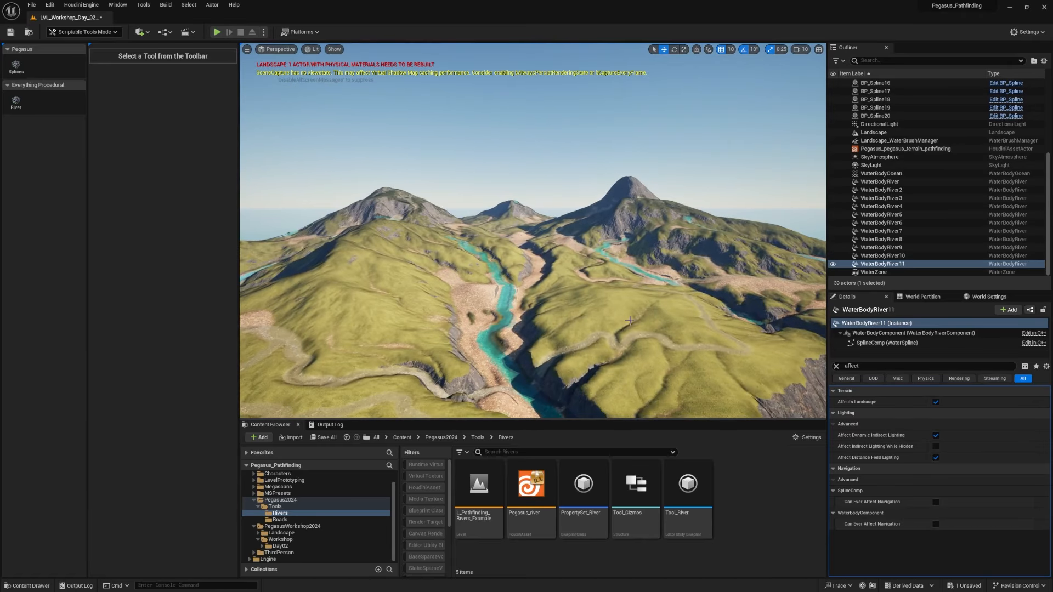
Step: Open the Tool_Gizmos structure from the Rivers folder to review its variables, and close it
left_click(583, 494)
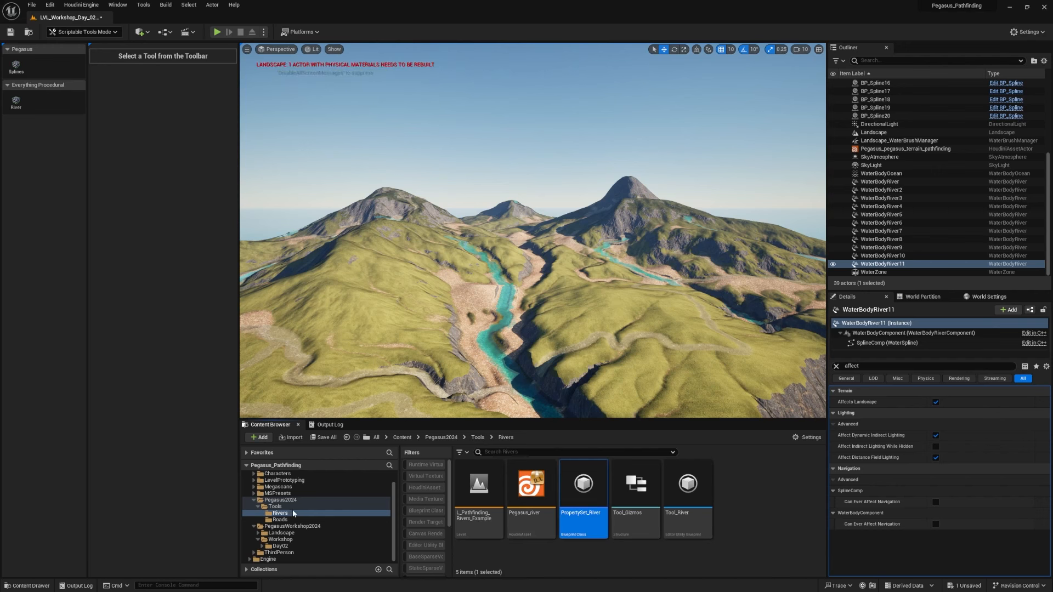
left_click(755, 499)
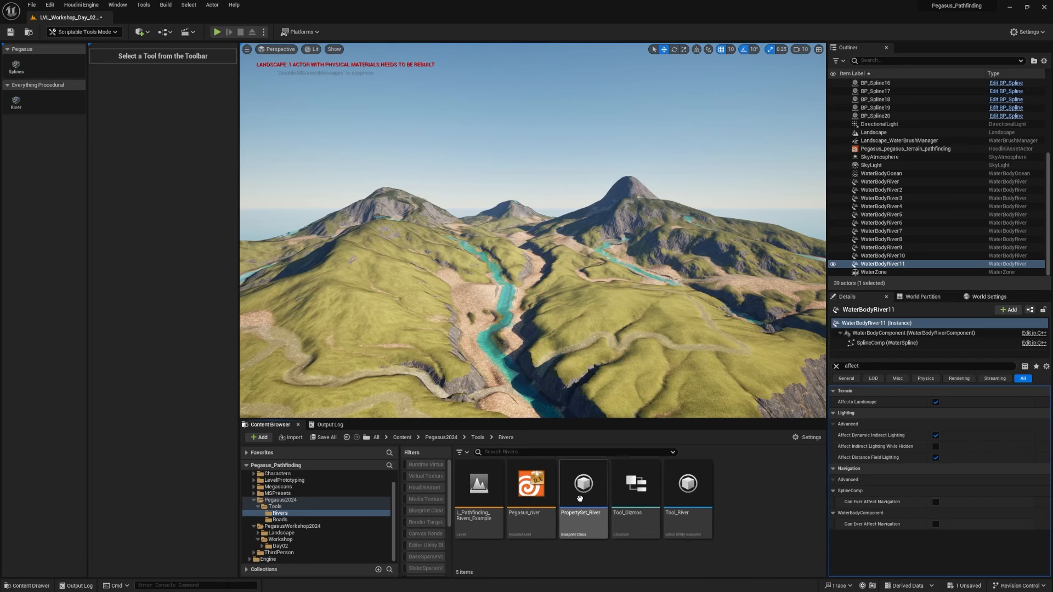
left_click(581, 493)
double_click(636, 491)
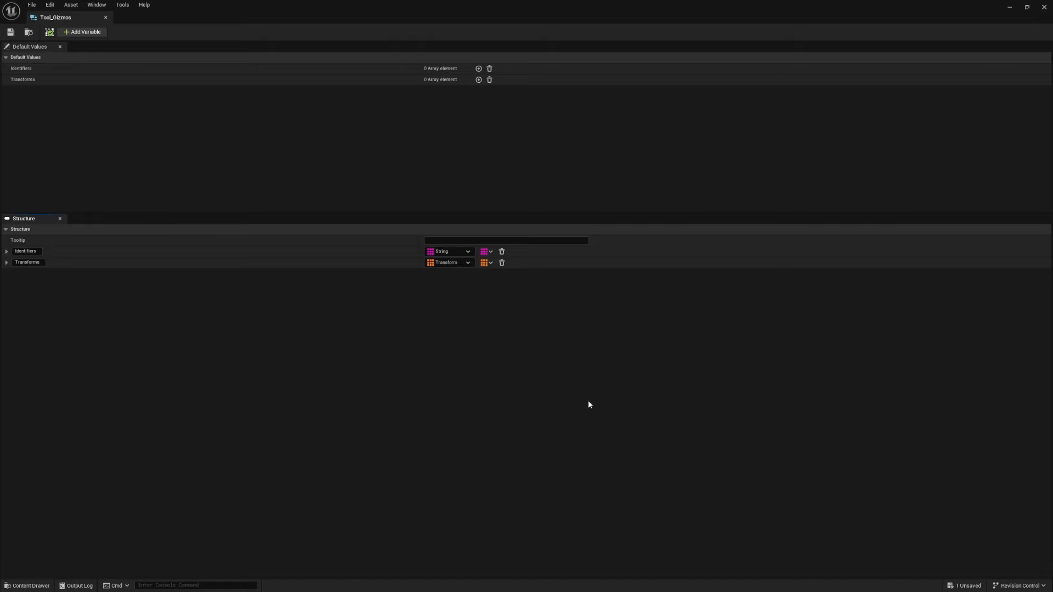
left_click(105, 18)
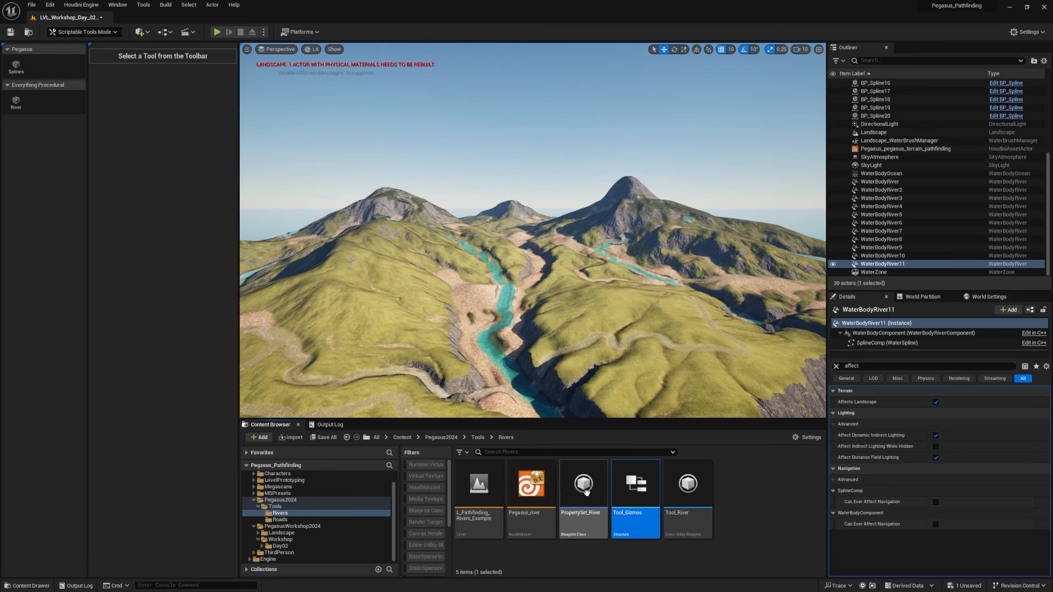
Step: Open the Tool_River editor utility blueprint and narrow its member list to give the event graph more room
double_click(697, 489)
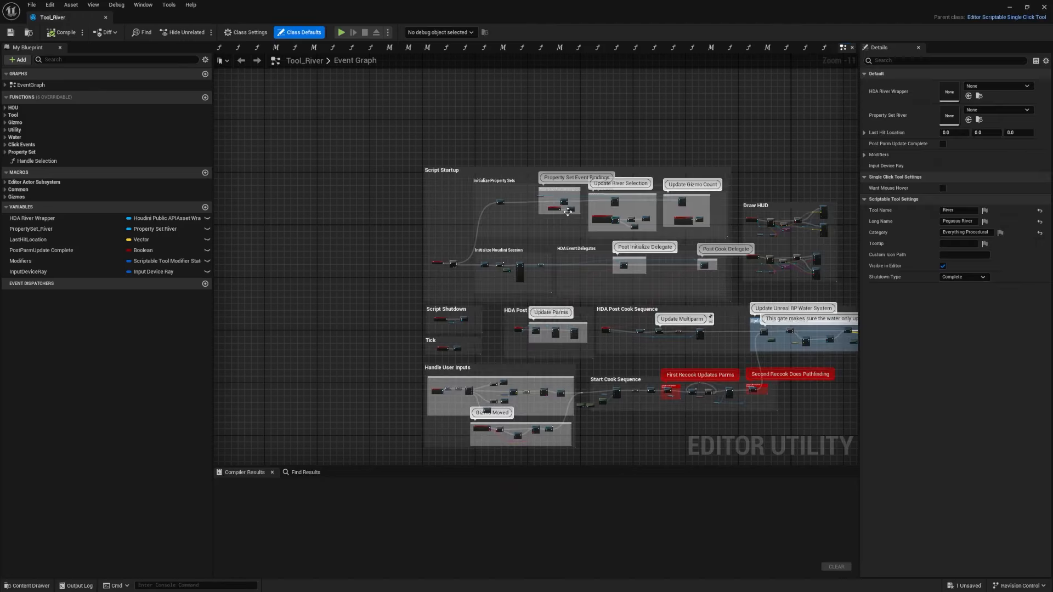
right_click_drag(564, 212, 254, 171)
left_click_drag(212, 163, 171, 158)
right_click_drag(206, 147, 233, 153)
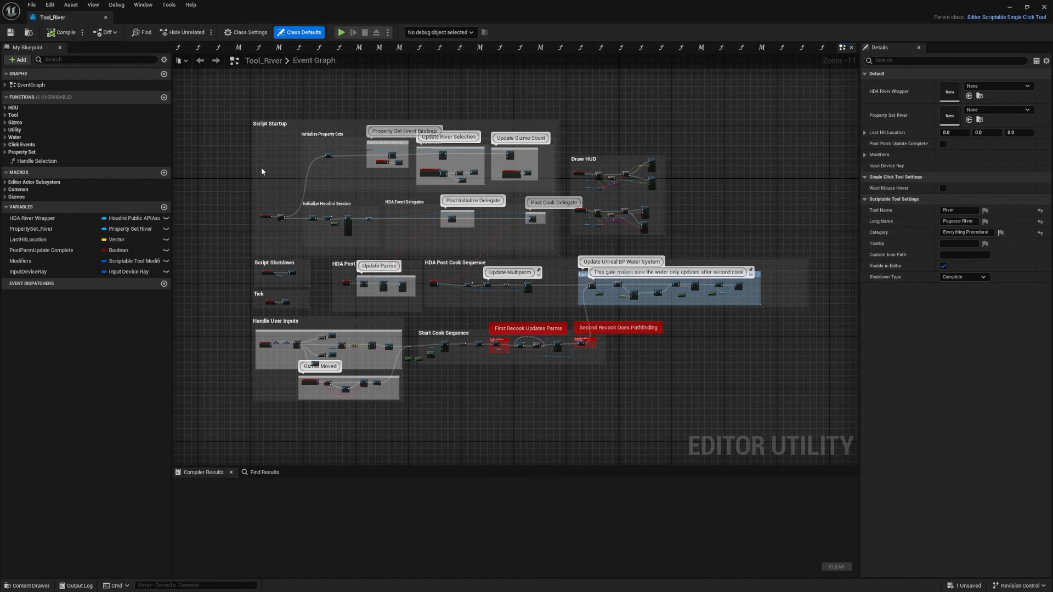
Step: Review the overall extent of the Script Startup section in the Tool_River event graph
right_click_drag(289, 170, 302, 200)
scroll(337, 193, "up", 1)
left_click_drag(236, 113, 617, 306)
left_click_drag(220, 123, 621, 308)
right_click_drag(638, 302, 810, 193)
left_click(385, 216)
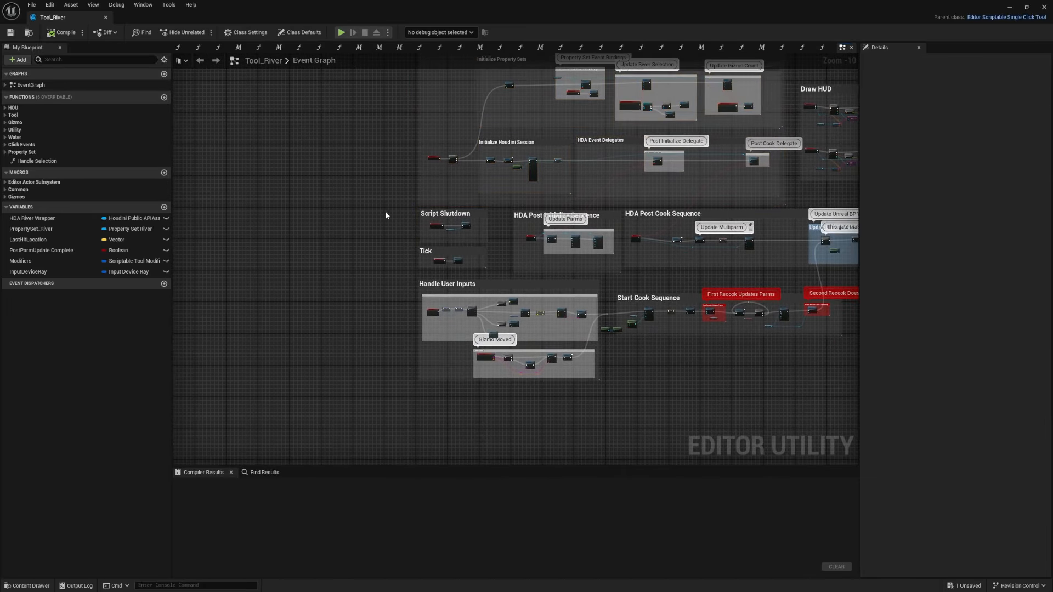
Step: Examine the Script Shutdown and Tick sections of the event graph
left_click_drag(499, 247, 499, 246)
scroll(473, 223, "up", 4)
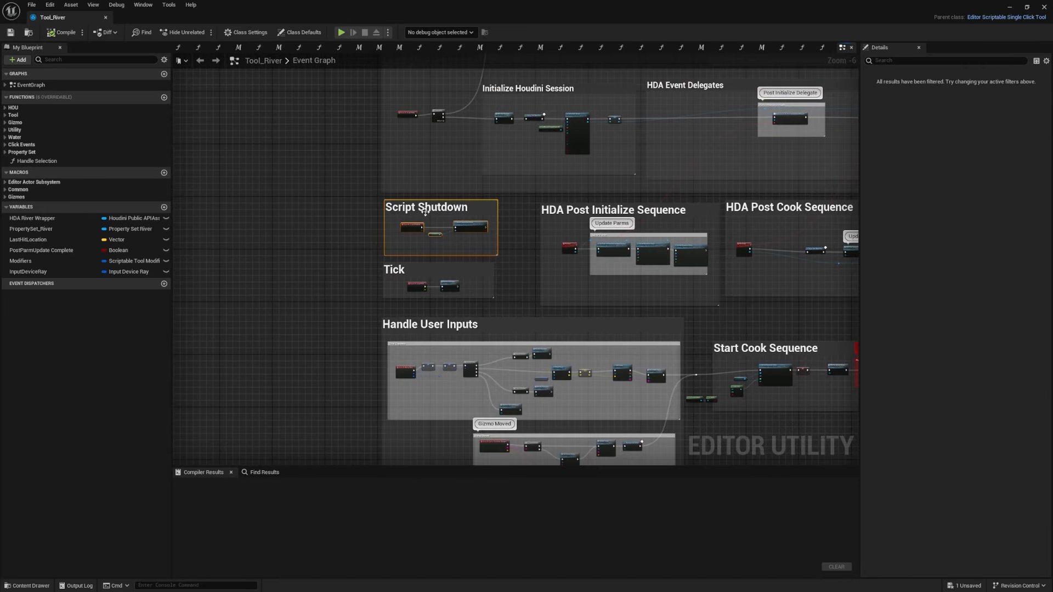
right_click_drag(465, 218, 359, 229)
scroll(357, 230, "down", 1)
right_click_drag(245, 250, 231, 216)
left_click_drag(234, 234, 386, 244)
scroll(369, 250, "down", 1)
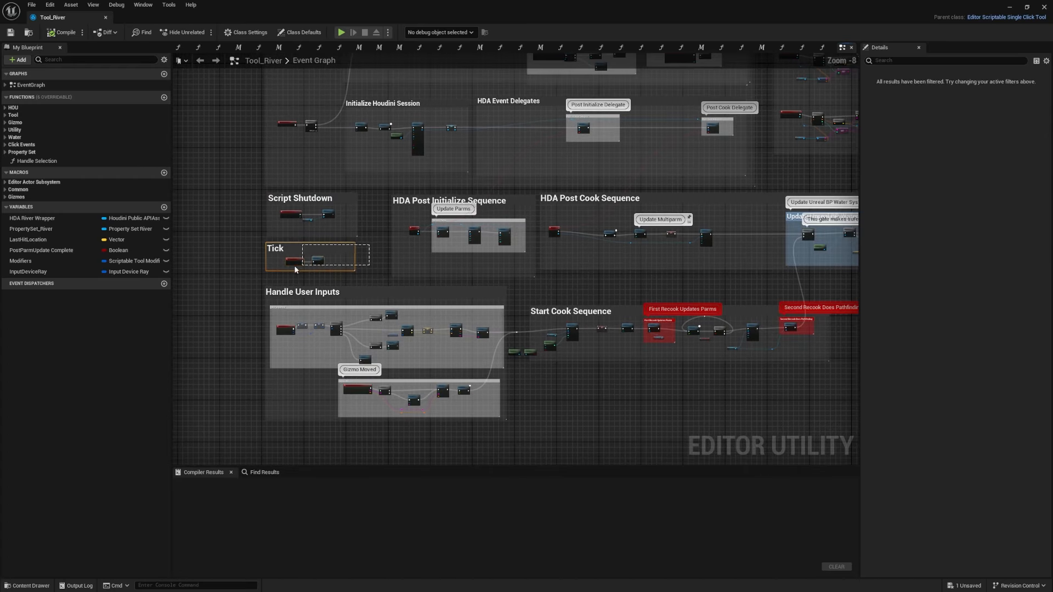
left_click_drag(256, 274, 364, 243)
left_click_drag(250, 274, 249, 273)
Step: Examine the property set, Houdini session and event delegate groups inside the Script Startup section
right_click_drag(368, 230, 335, 326)
scroll(303, 252, "down", 2)
right_click_drag(226, 171, 225, 196)
left_click(225, 196)
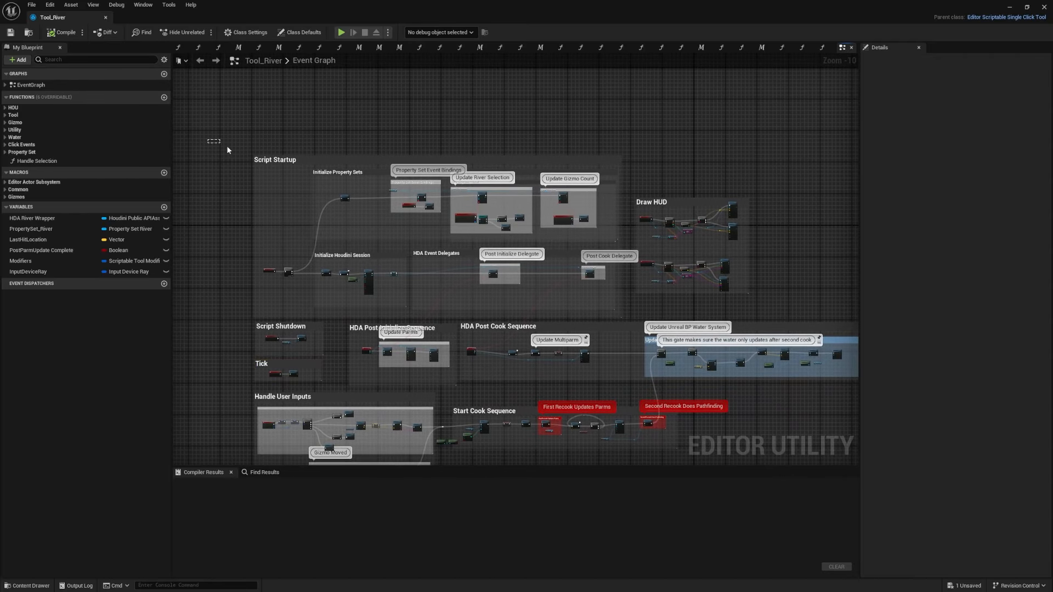
left_click_drag(227, 147, 235, 153)
scroll(280, 185, "up", 1)
right_click_drag(280, 185, 253, 150)
left_click_drag(206, 88, 650, 289)
left_click(486, 261)
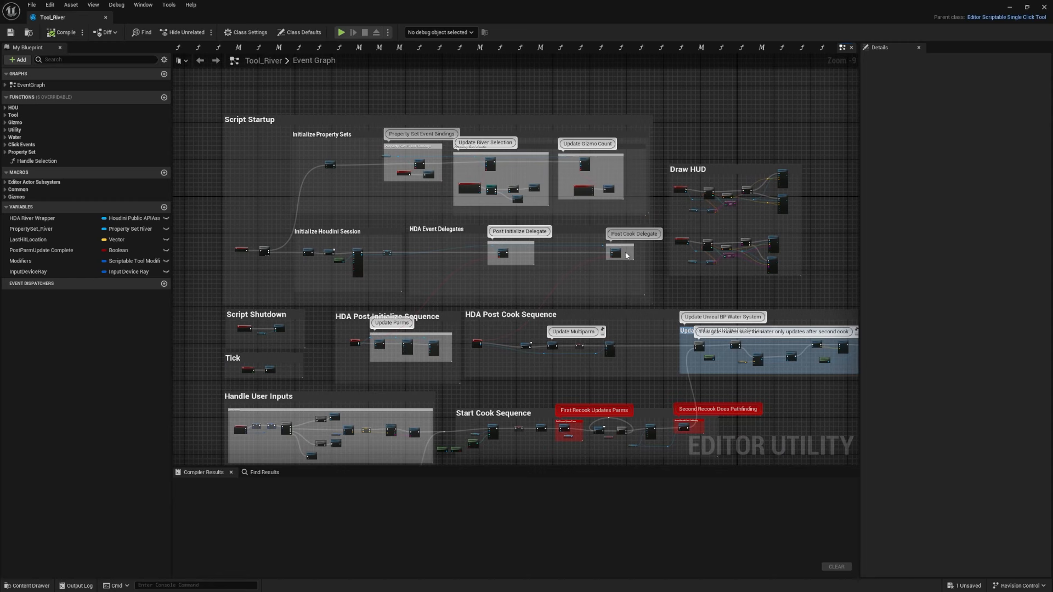
Step: Inspect the Instantiate Asset node and the HDA River Wrapper setter in the Initialize Houdini Session group
right_click_drag(368, 299, 362, 232)
left_click_drag(366, 252, 568, 317)
right_click_drag(576, 316, 527, 335)
left_click(468, 322)
scroll(317, 198, "up", 6)
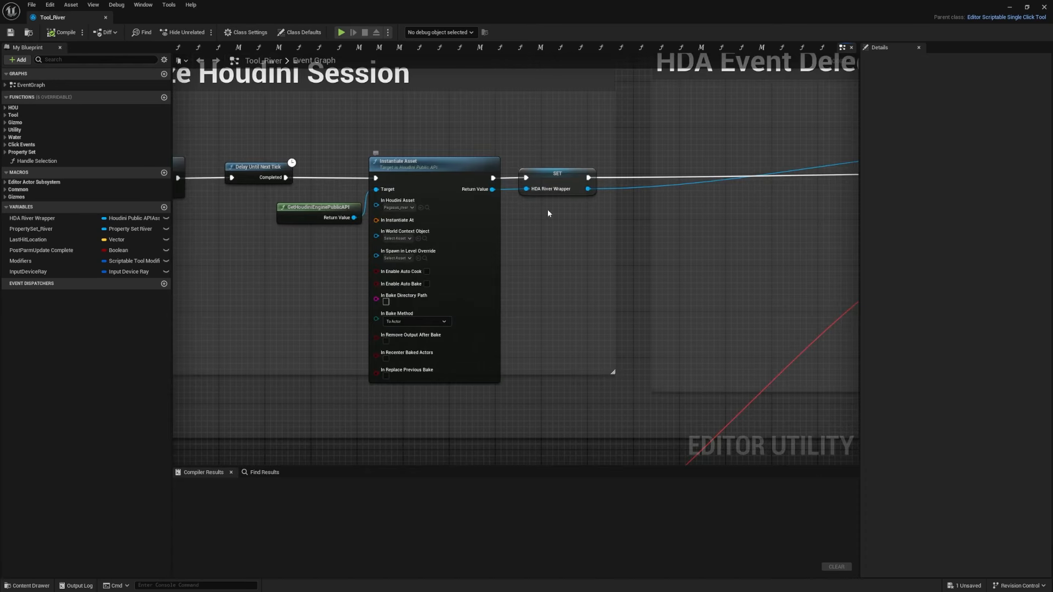
right_click_drag(575, 192, 542, 257)
scroll(542, 257, "up", 1)
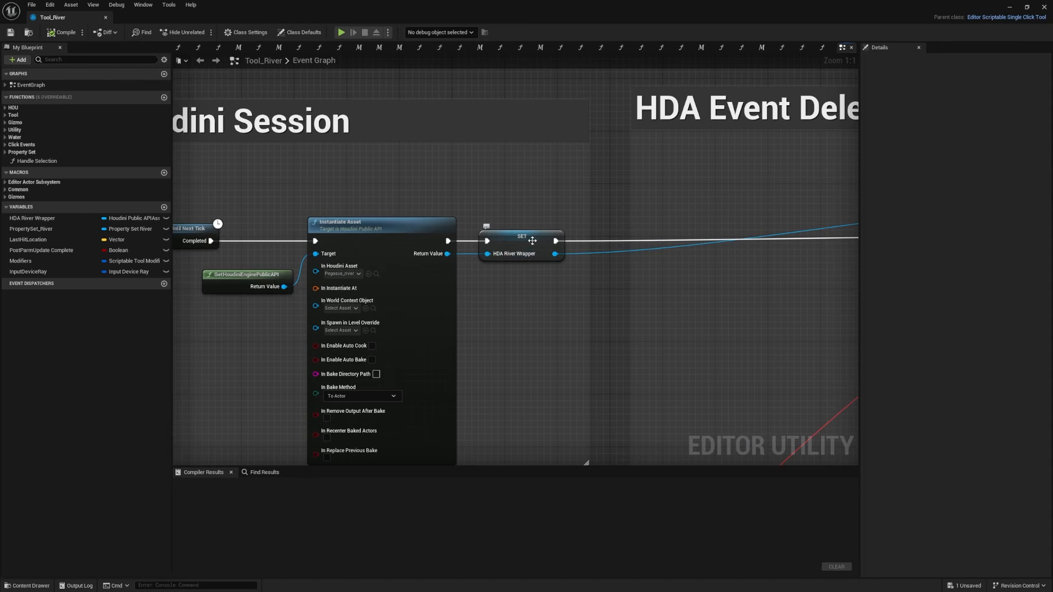
Step: Examine the Update Parms nodes of the HDA Post Initialize Sequence and the extent of the HDA Post Cook Sequence
scroll(531, 309, "down", 3)
right_click_drag(531, 310, 340, 96)
scroll(489, 280, "down", 1)
right_click_drag(351, 189, 412, 134)
scroll(381, 196, "down", 4)
scroll(340, 229, "up", 4)
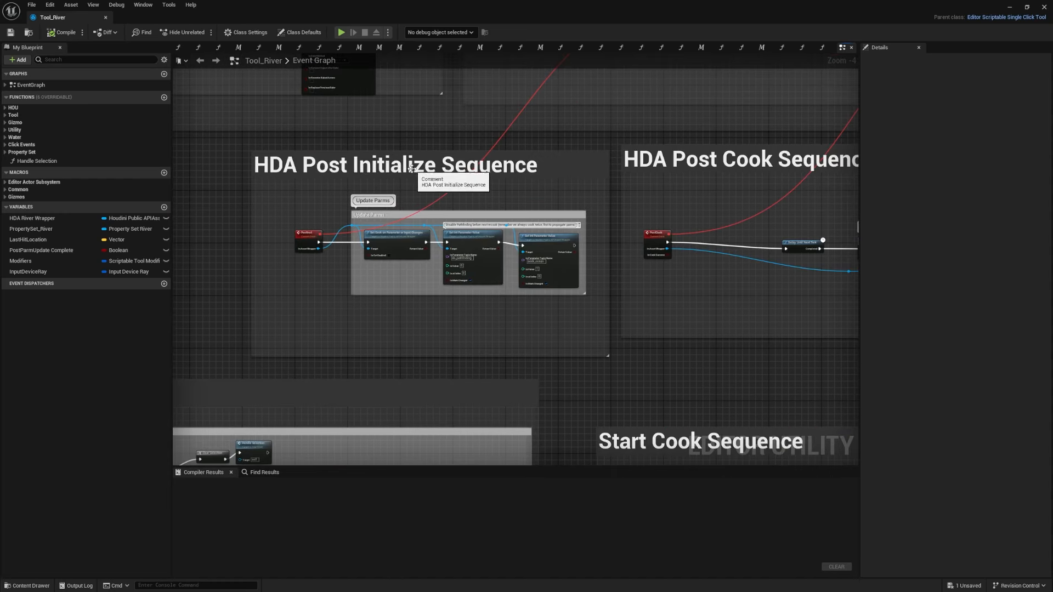
scroll(447, 164, "down", 2)
right_click_drag(448, 164, 268, 195)
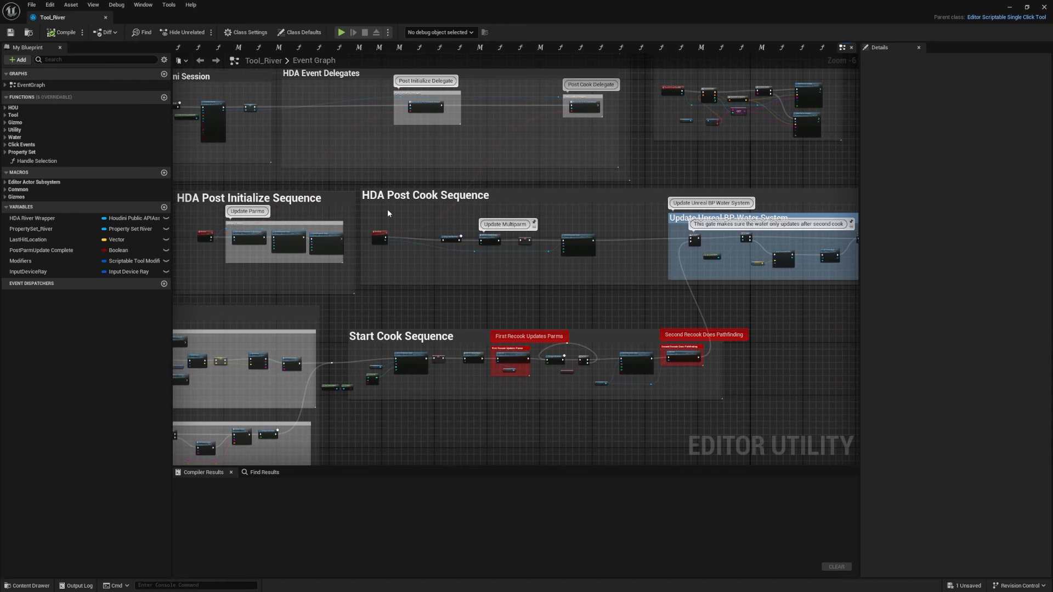
right_click_drag(368, 210, 414, 246)
scroll(418, 255, "down", 1)
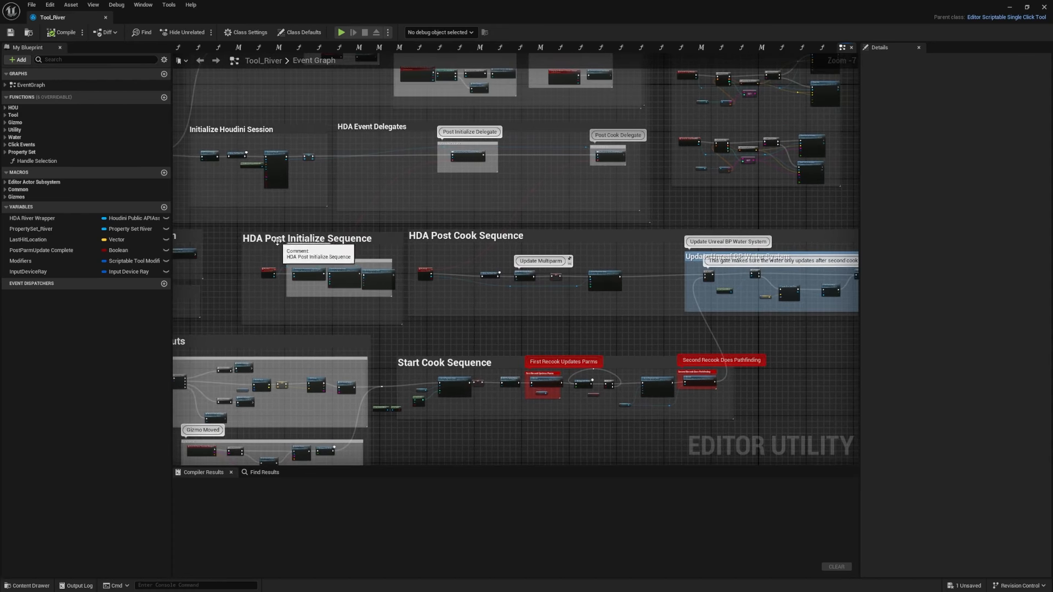
scroll(277, 242, "up", 4)
right_click_drag(362, 253, 390, 268)
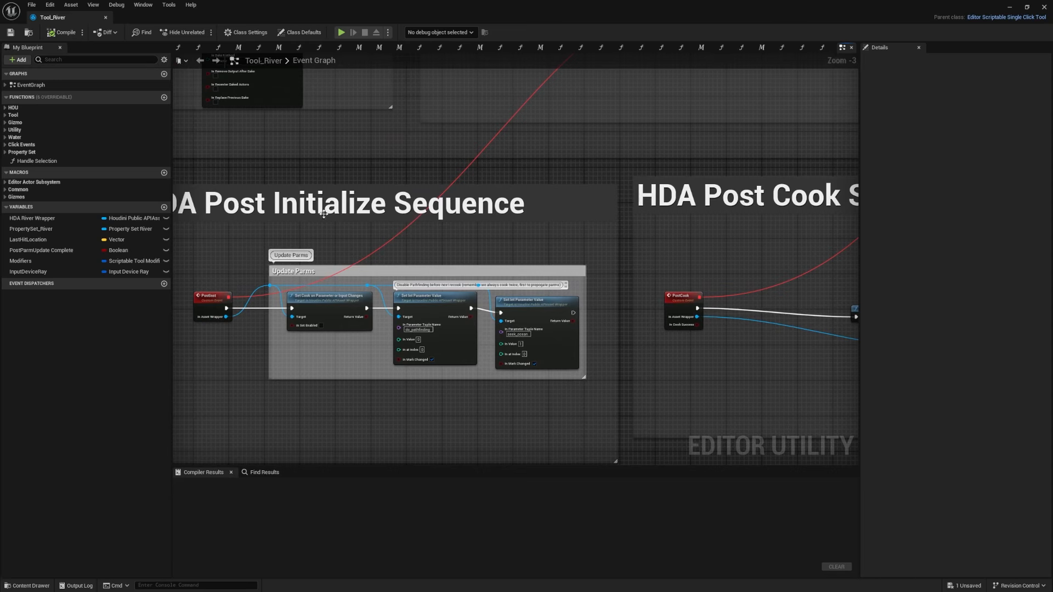
right_click_drag(351, 223, 311, 184)
scroll(464, 209, "down", 6)
left_click_drag(290, 204, 748, 282)
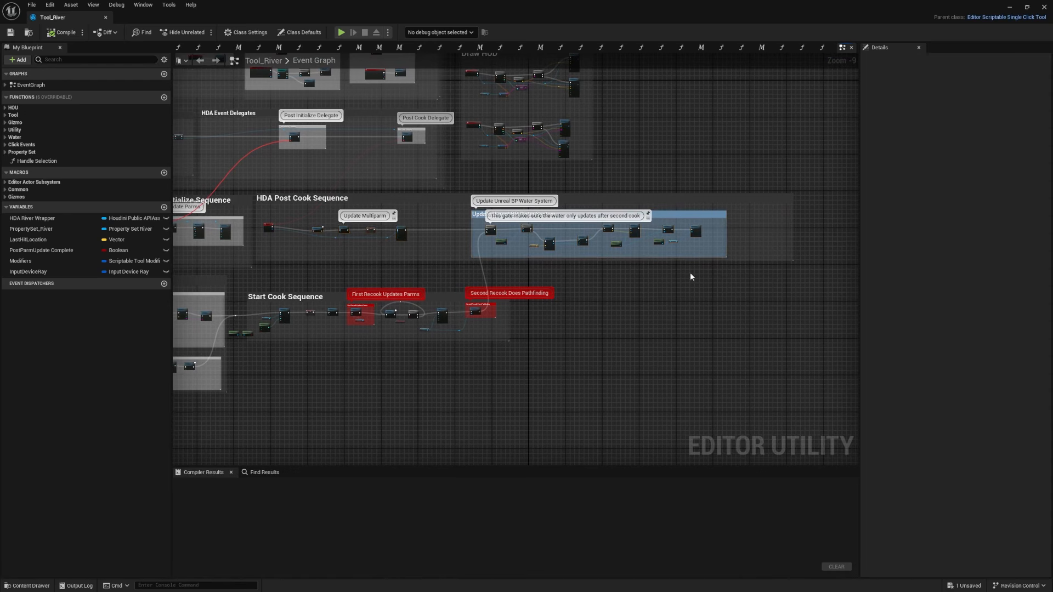
Step: Examine the click and Gizmo Moved node groups in the Handle User Inputs section
scroll(350, 209, "up", 1)
right_click_drag(350, 208, 645, 172)
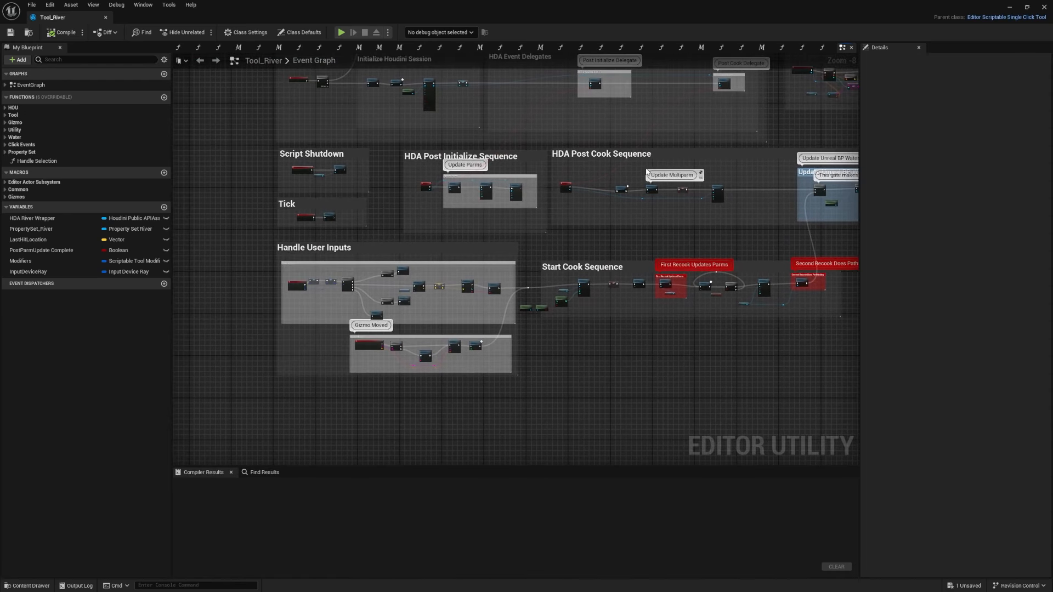
right_click_drag(496, 222, 405, 266)
scroll(477, 214, "down", 2)
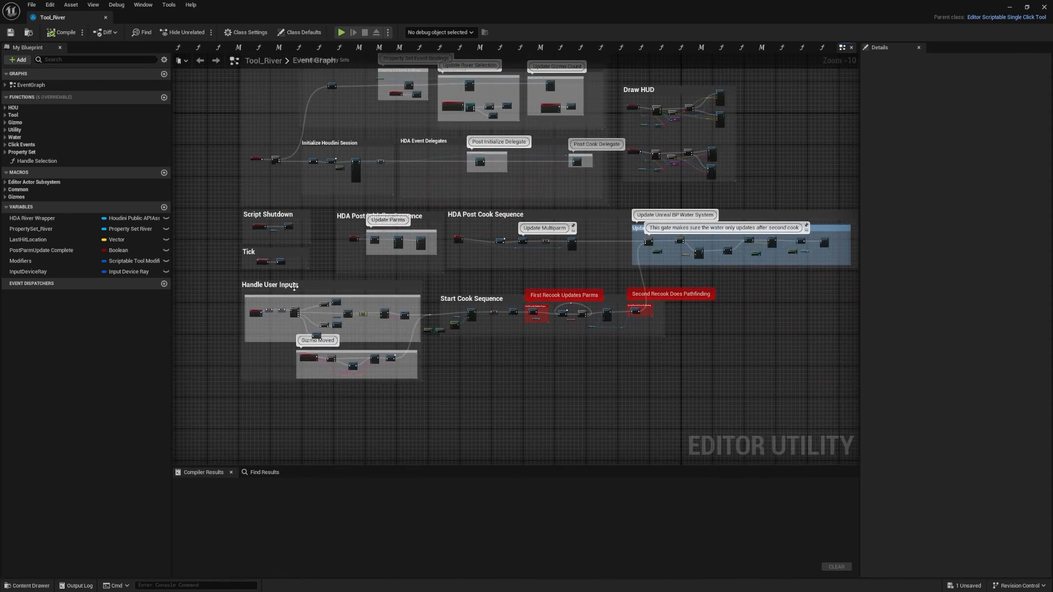
left_click_drag(224, 273, 426, 394)
left_click(426, 394)
right_click_drag(275, 326, 354, 239)
scroll(284, 303, "up", 6)
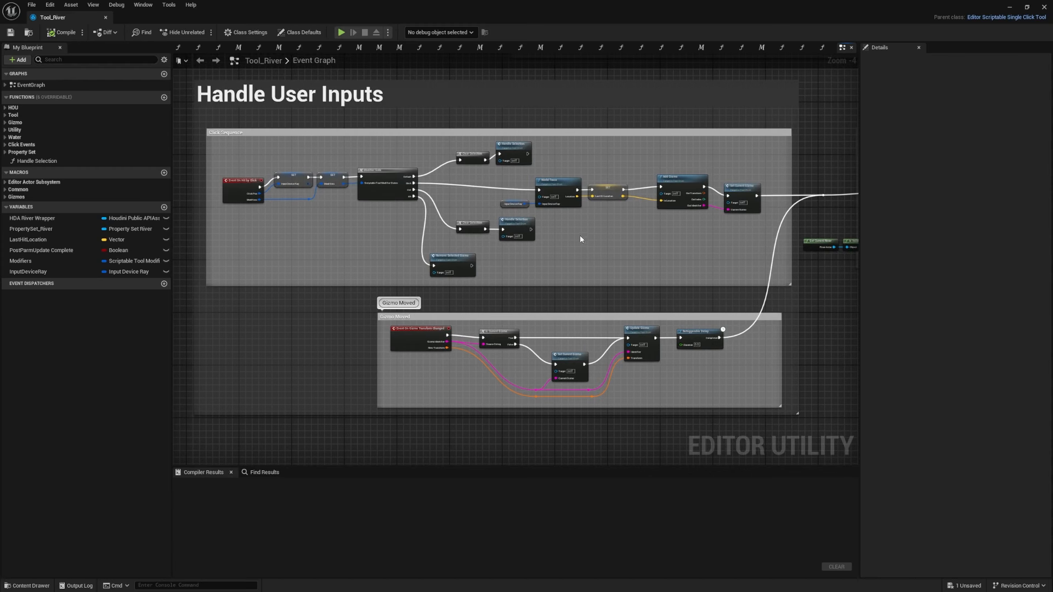
Step: Trace the flow from the Handle User Inputs section into the Start Cook Sequence and examine its two recook stages
scroll(581, 235, "down", 4)
scroll(417, 273, "up", 3)
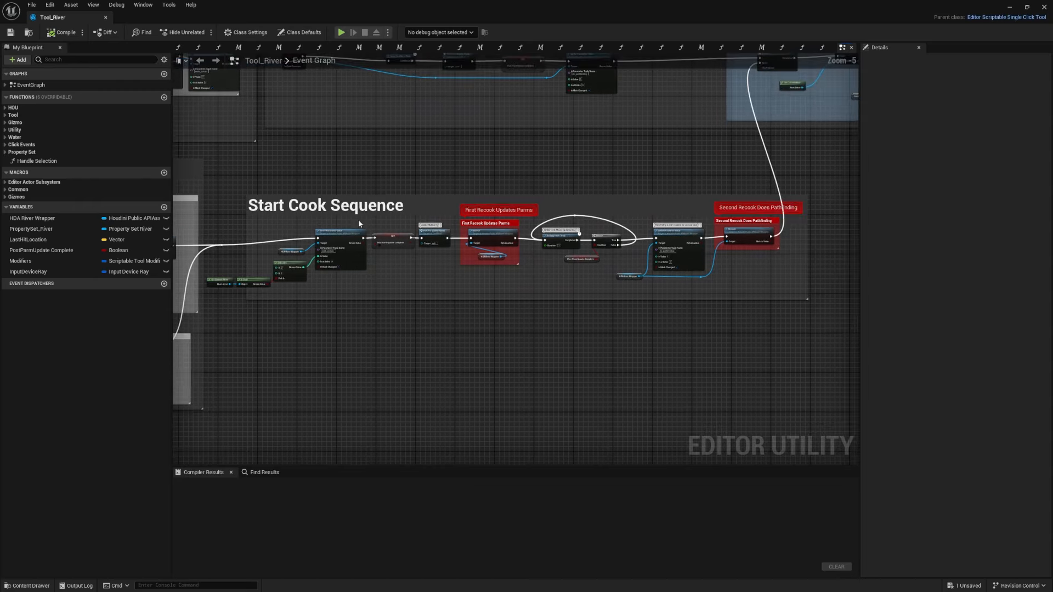
left_click_drag(385, 209, 730, 323)
left_click(501, 322)
right_click_drag(293, 300, 736, 269)
left_click_drag(694, 132, 288, 394)
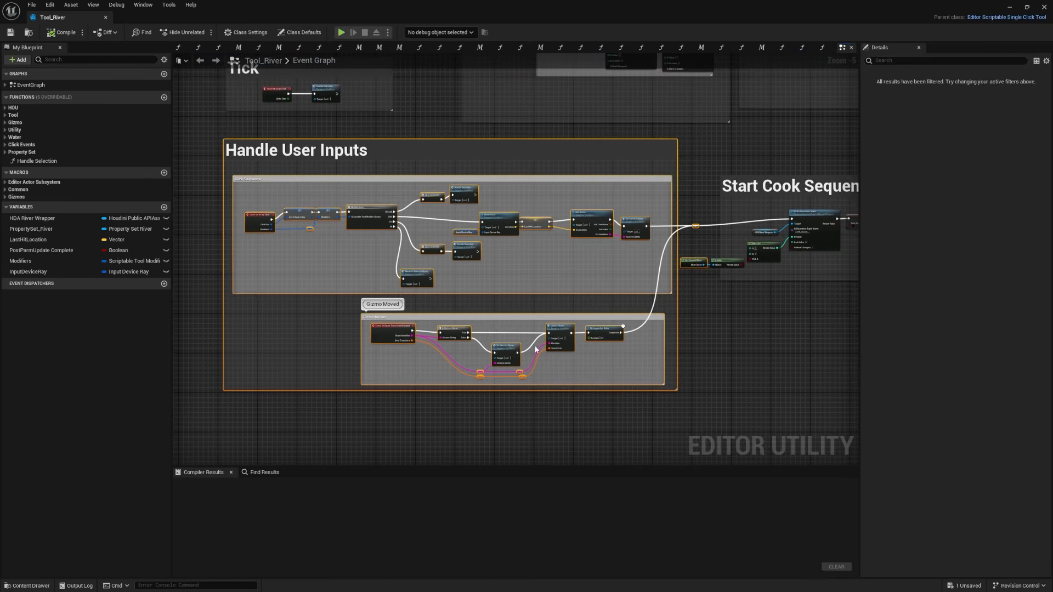
left_click(760, 308)
right_click_drag(761, 308, 357, 350)
scroll(358, 350, "down", 1)
left_click_drag(290, 225, 647, 352)
right_click_drag(520, 326, 579, 325)
left_click(579, 326)
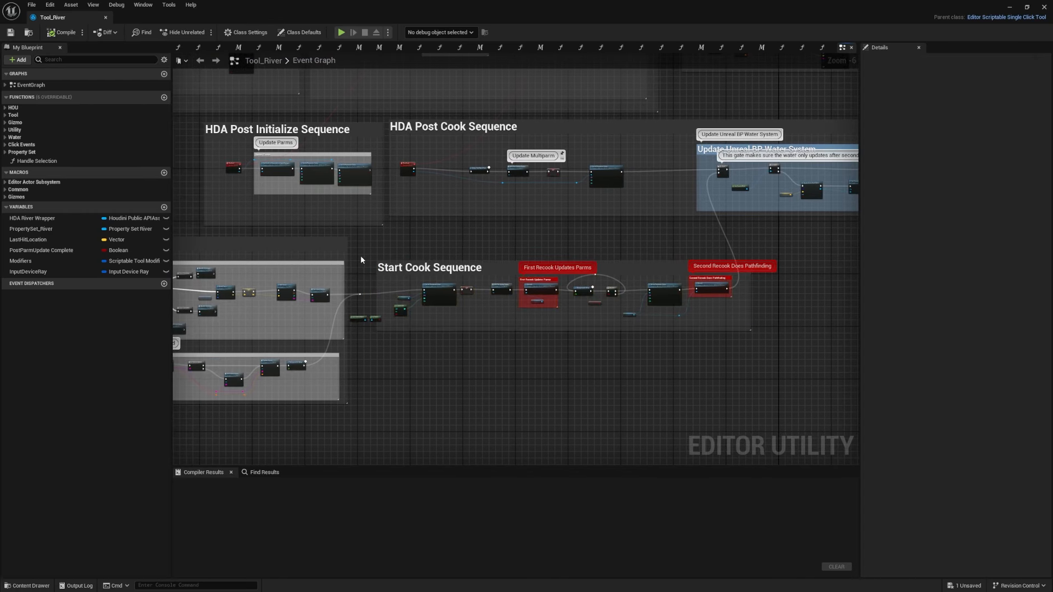
left_click_drag(360, 256, 700, 335)
left_click(626, 347)
Step: Locate the Draw HUD section and review its two node chains
scroll(615, 348, "down", 2)
right_click_drag(614, 348, 522, 460)
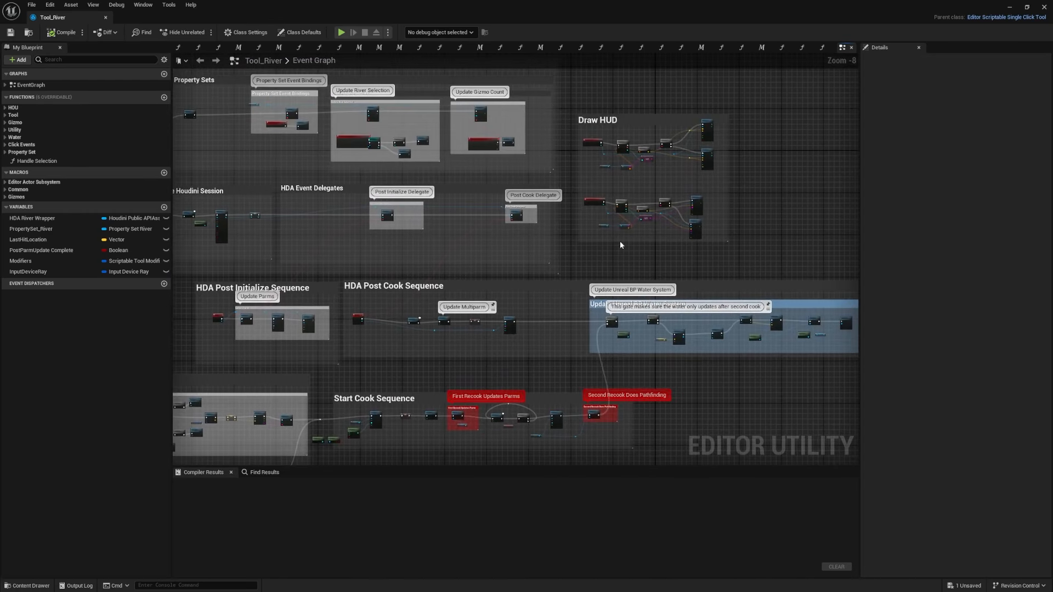
scroll(601, 253, "down", 1)
mouse_move(599, 254)
right_mouse_down()
mouse_move(660, 216)
mouse_move(522, 333)
right_mouse_up()
scroll(591, 252, "up", 2)
scroll(642, 273, "up", 2)
mouse_move(642, 273)
right_mouse_down()
mouse_move(616, 275)
mouse_move(665, 263)
right_mouse_up()
right_click_drag(382, 123, 339, 116)
mouse_move(339, 116)
left_mouse_down()
mouse_move(666, 393)
mouse_move(659, 380)
left_mouse_up()
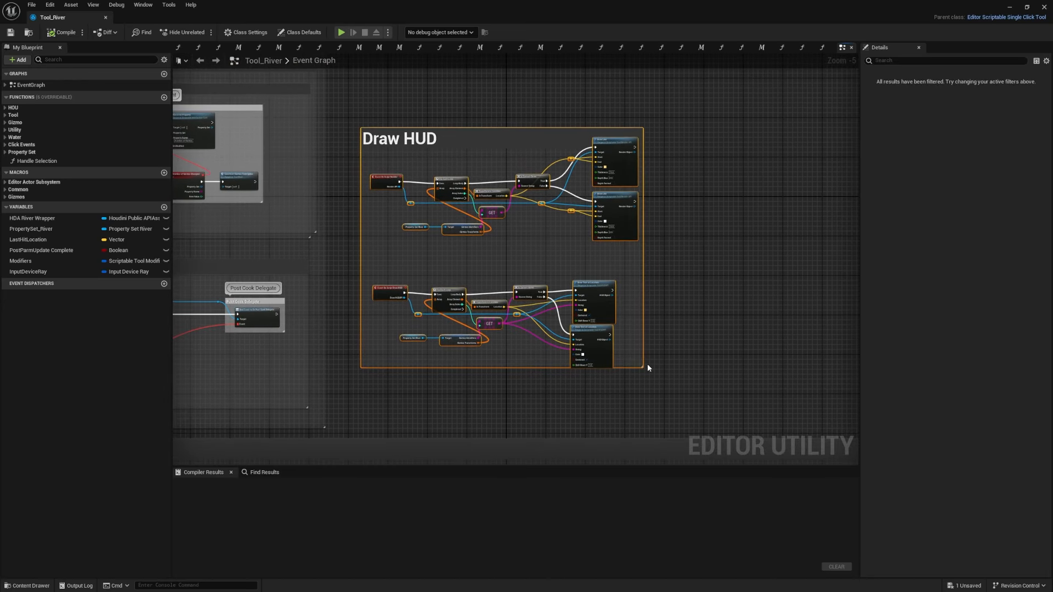
left_click(568, 264)
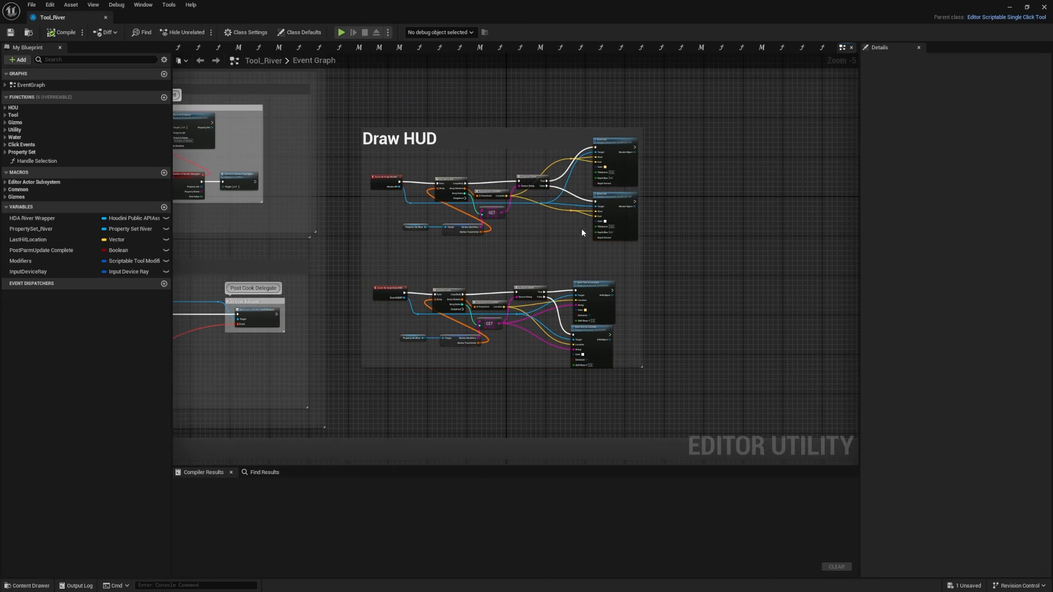
Step: Inspect the Draw Line and Draw Text at Location nodes in the Draw HUD section
scroll(605, 175, "up", 5)
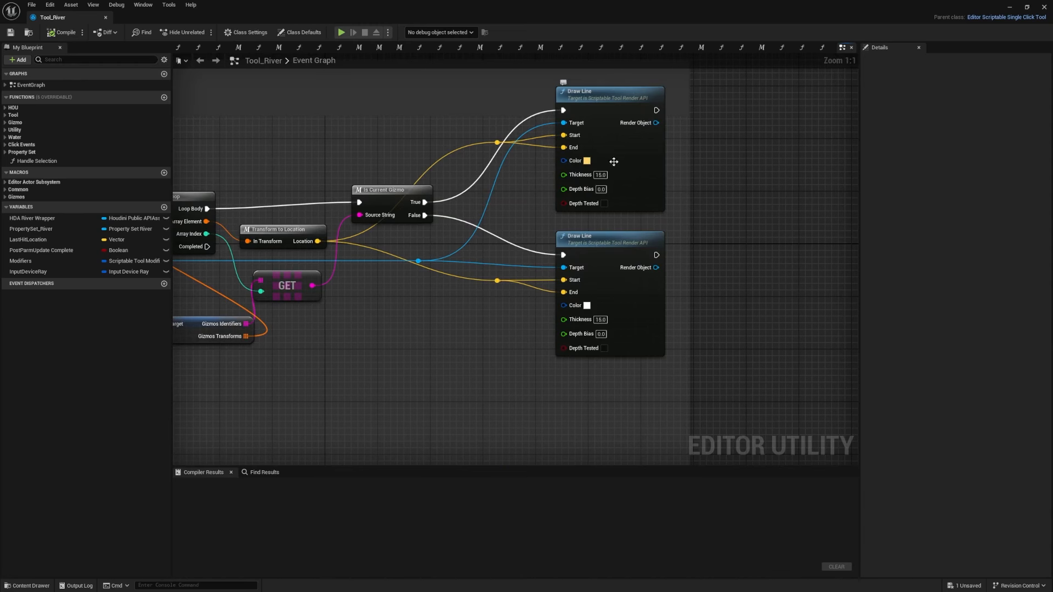
right_click_drag(532, 337, 543, 141)
right_click_drag(565, 214, 578, 163)
mouse_move(494, 205)
right_mouse_down()
mouse_move(536, 172)
mouse_move(671, 188)
mouse_move(745, 179)
right_mouse_up()
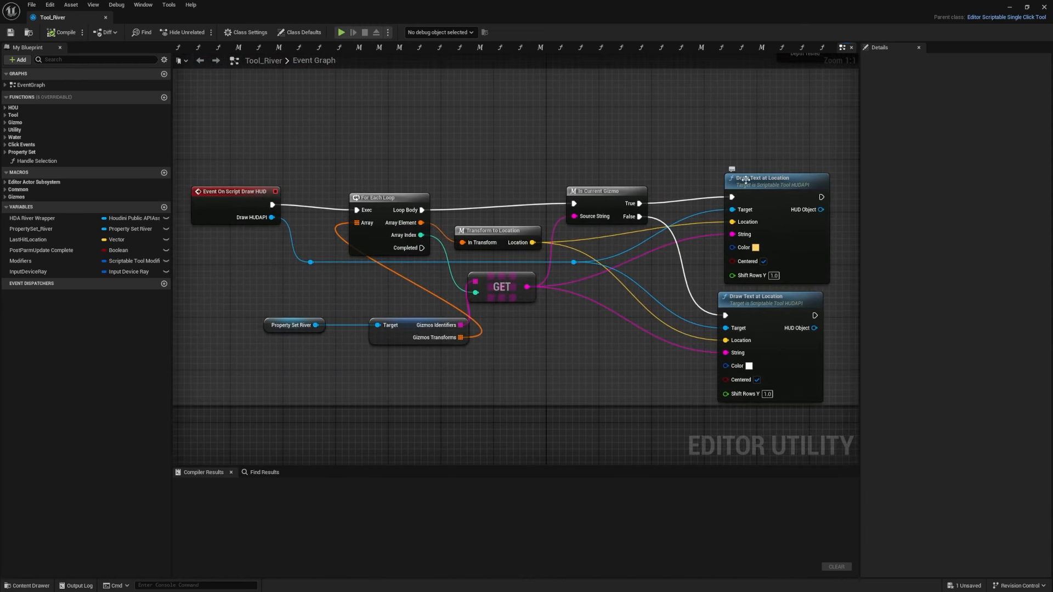
scroll(492, 308, "down", 5)
scroll(539, 121, "up", 4)
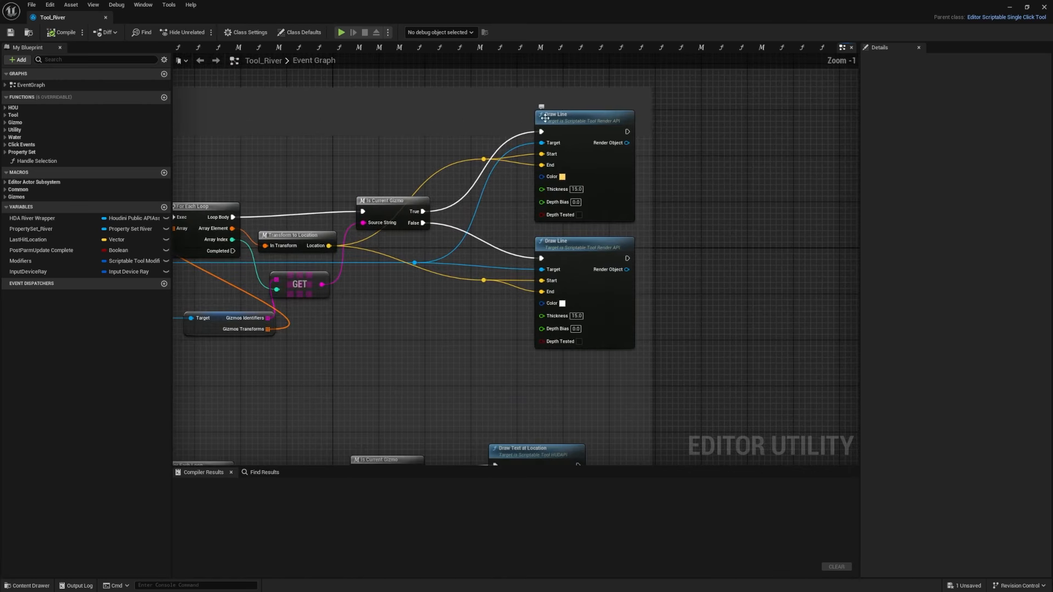
scroll(532, 256, "down", 4)
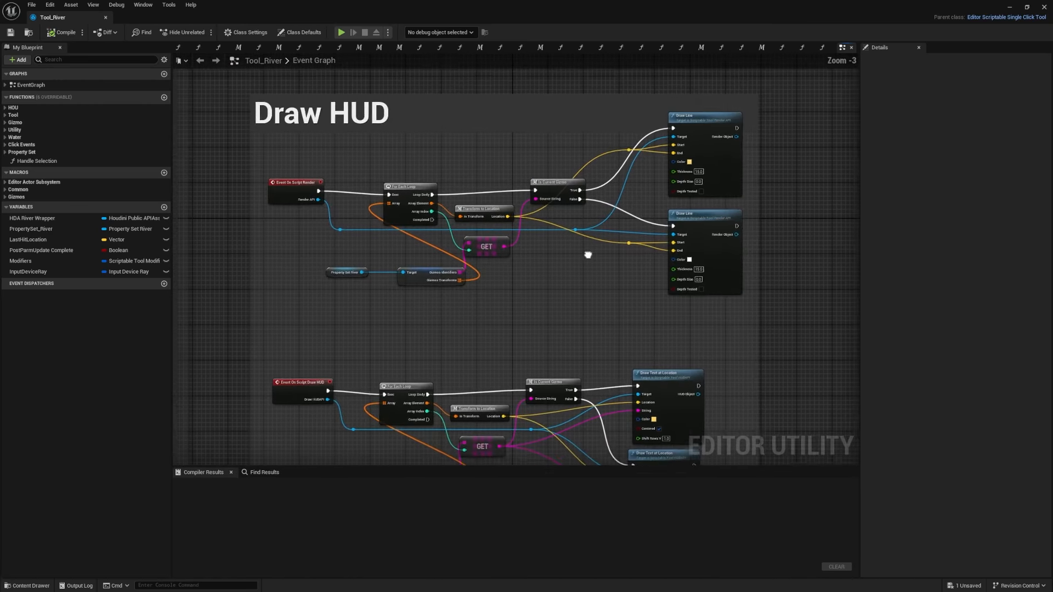
Step: Review the Draw HUD section as a whole and return to an overview of the graph around Script Startup
mouse_move(362, 104)
left_mouse_down()
mouse_move(696, 366)
mouse_move(691, 377)
left_mouse_up()
left_click_drag(690, 377, 690, 376)
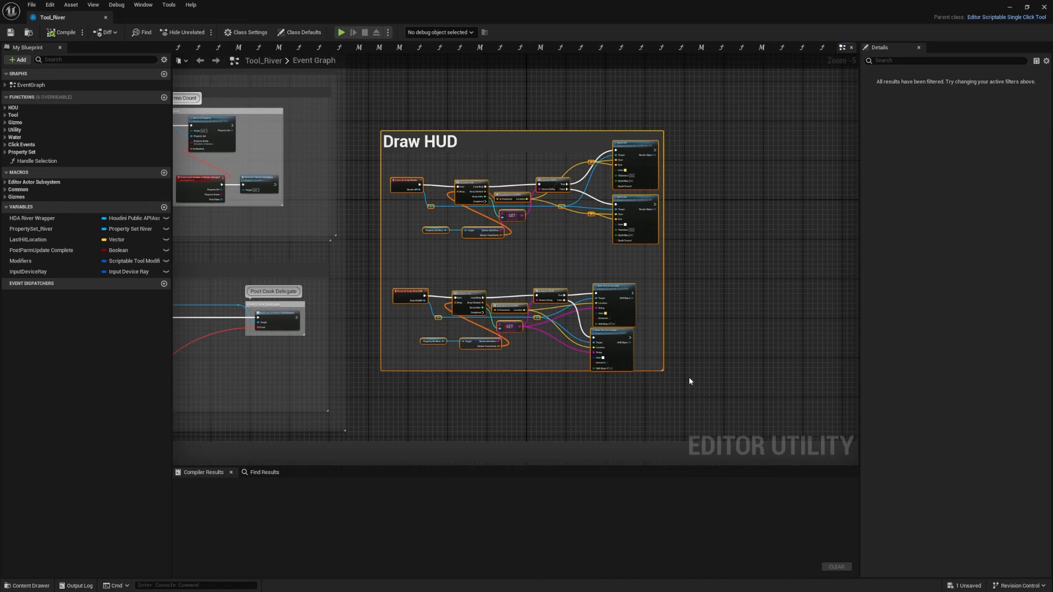
mouse_move(689, 376)
right_mouse_down()
mouse_move(680, 314)
mouse_move(694, 233)
right_mouse_up()
left_click(687, 295)
scroll(689, 292, "down", 2)
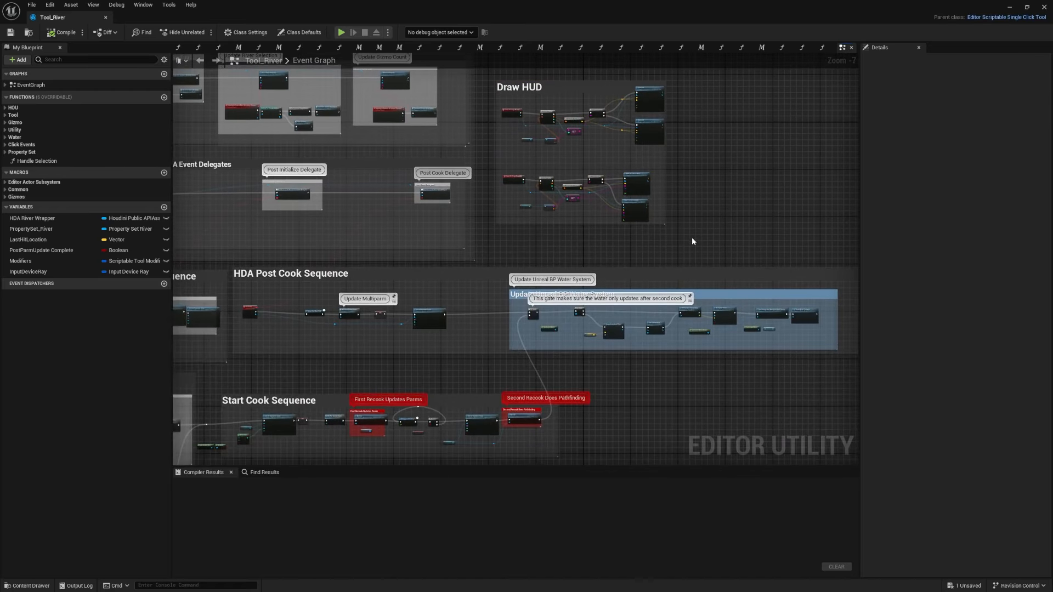
scroll(653, 236, "down", 4)
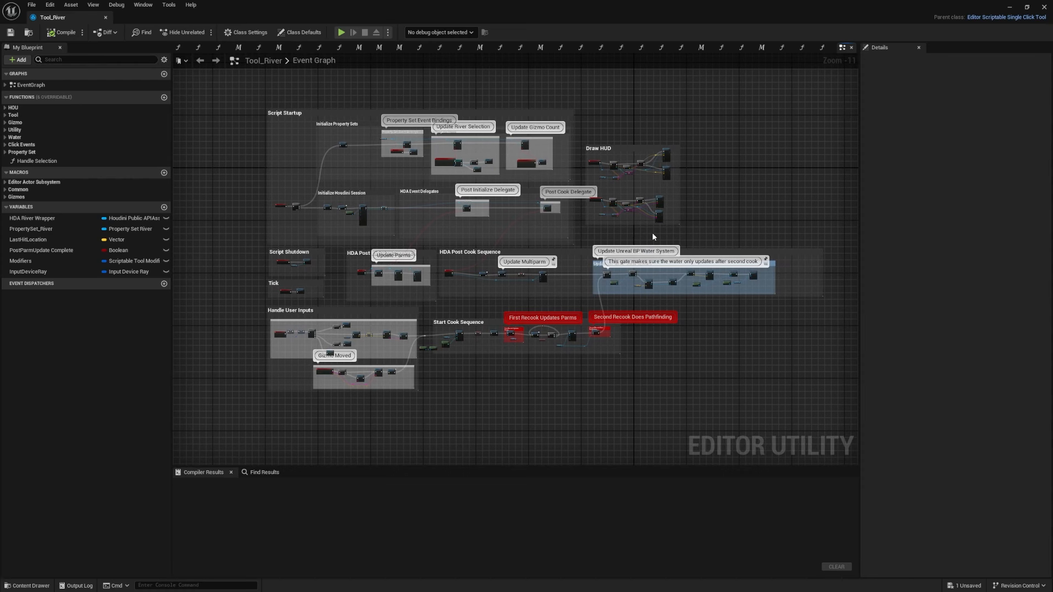
scroll(305, 166, "up", 2)
right_click_drag(303, 166, 347, 235)
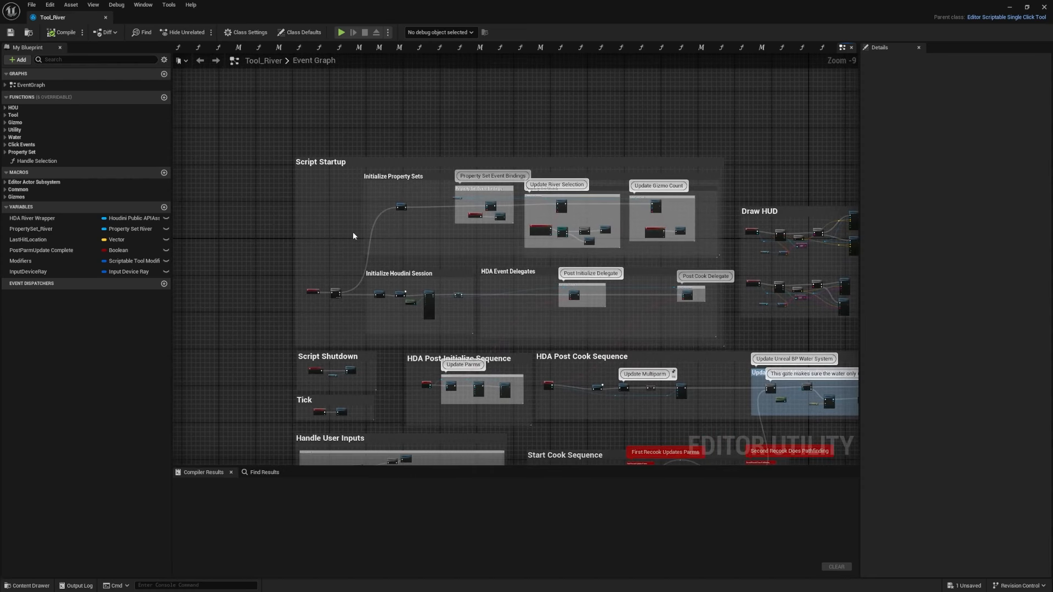
Step: Move the Event On Script Setup node slightly farther away from the Sequence node in the Script Startup section
scroll(308, 271, "up", 9)
right_click_drag(377, 285, 570, 162)
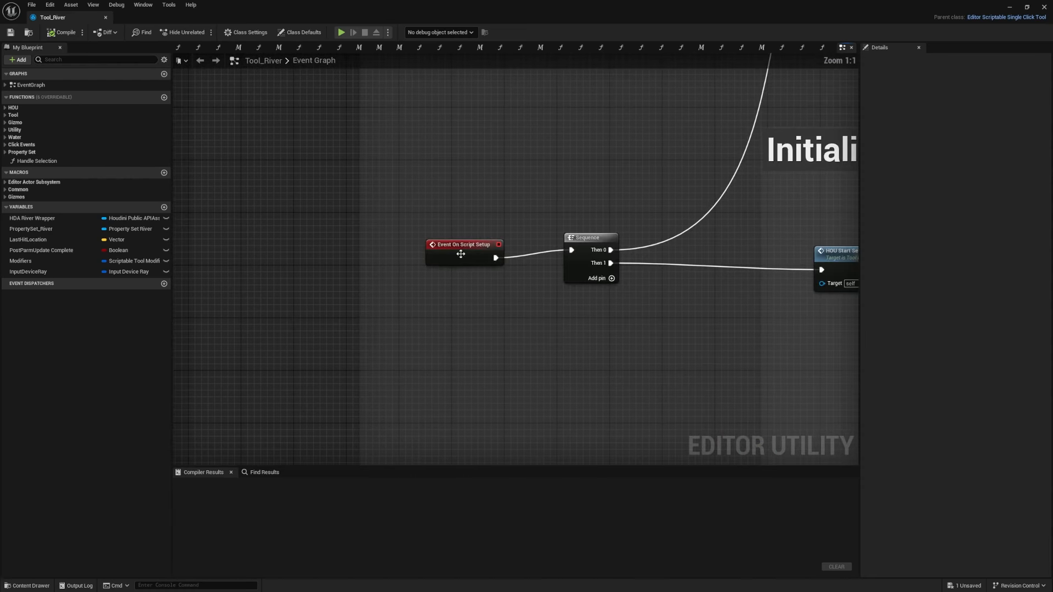
right_click_drag(454, 259, 471, 268)
left_click_drag(442, 267, 438, 268)
left_click_drag(436, 266, 396, 260)
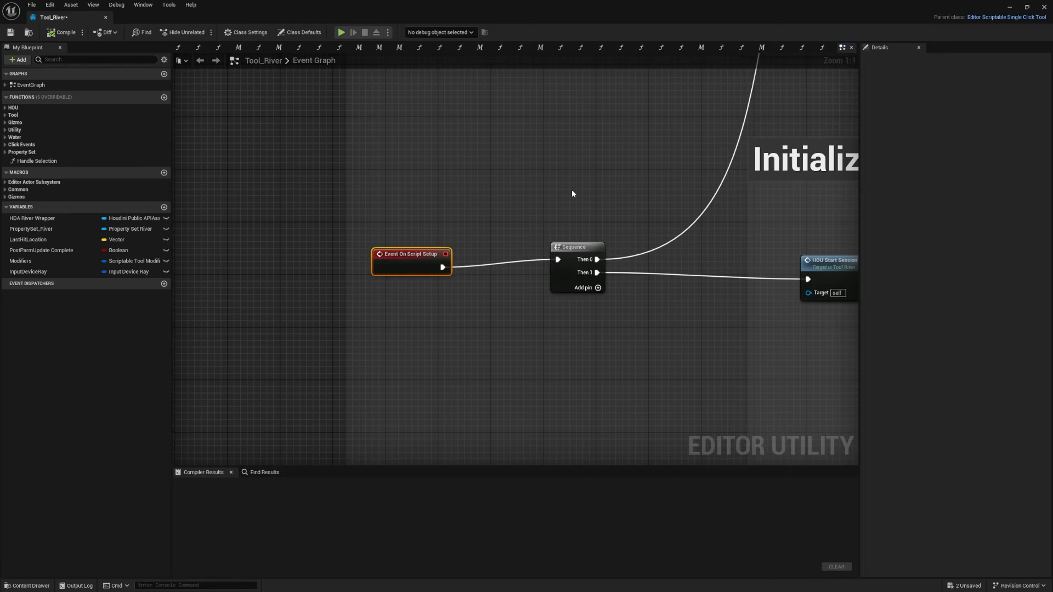
Step: Trace the Sequence node's Then 0 branch to the Initialize Property Sets node
right_click_drag(621, 201, 529, 248)
left_click_drag(530, 247, 413, 368)
right_click_drag(541, 219, 374, 457)
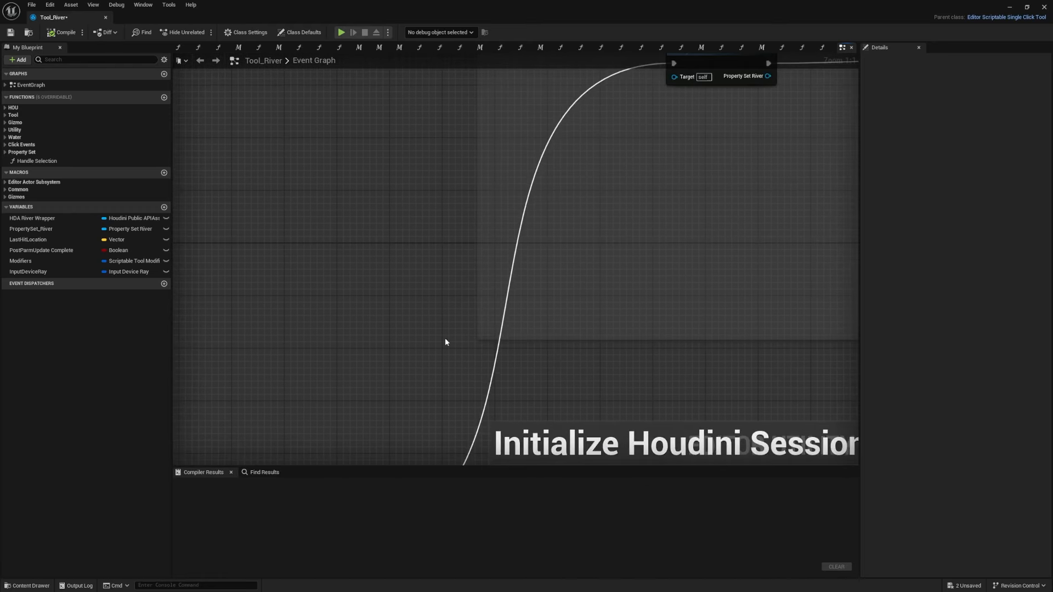
right_click_drag(560, 187, 447, 365)
right_click_drag(582, 247, 453, 333)
right_click_drag(496, 306, 439, 250)
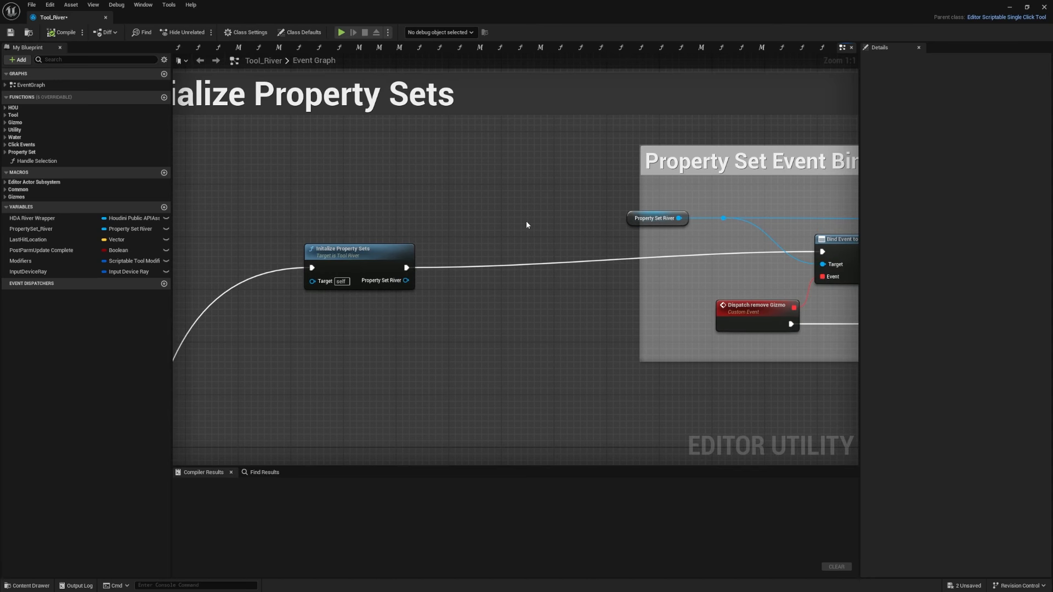
Step: Examine how the Property Set Event Bindings section binds the Dispatch Remove Gizmo event to Remove Selected Gizmo
right_click_drag(527, 225, 370, 189)
left_click_drag(679, 111, 289, 338)
left_click(289, 338)
right_click_drag(350, 287, 316, 292)
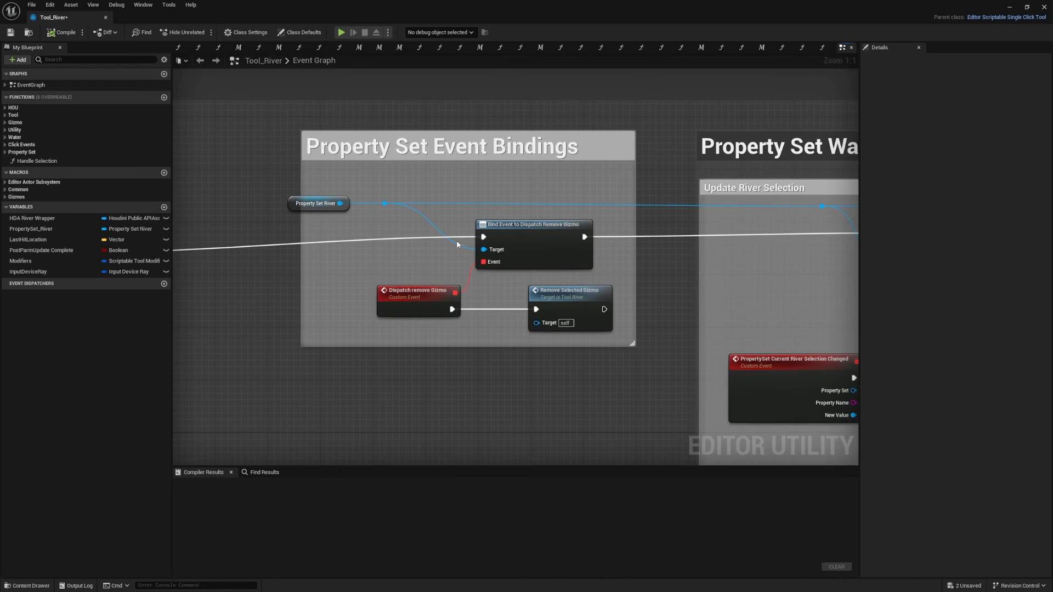
right_click_drag(431, 263, 435, 222)
right_click_drag(416, 183, 405, 225)
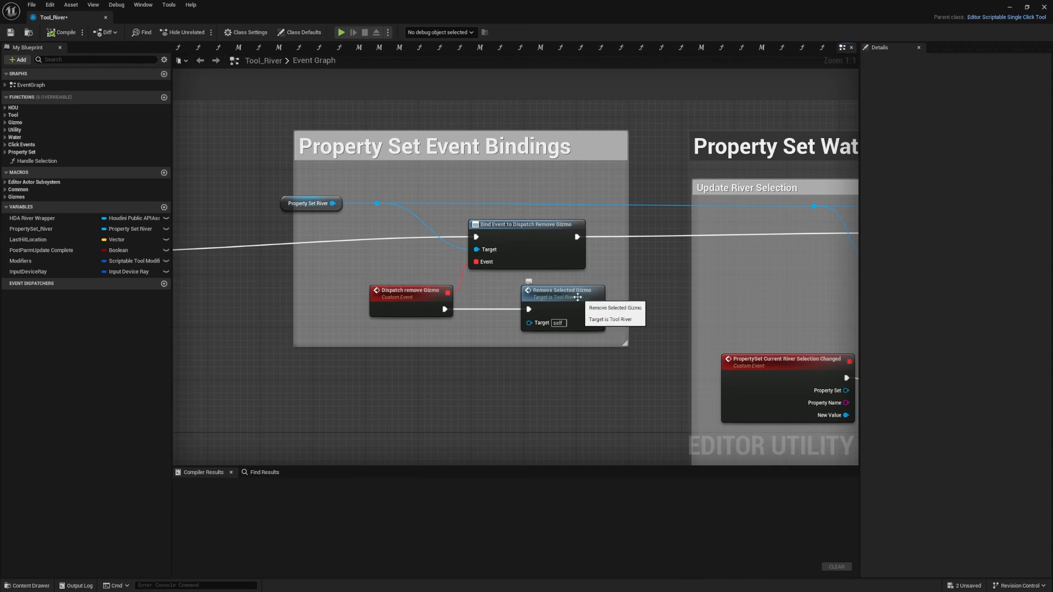
right_click_drag(404, 292, 408, 306)
Step: Examine the Update River Selection nodes in Property Set Watch, narrowing the My Blueprint area to give the graph more room
right_click_drag(669, 215, 366, 174)
right_click_drag(432, 176, 257, 130)
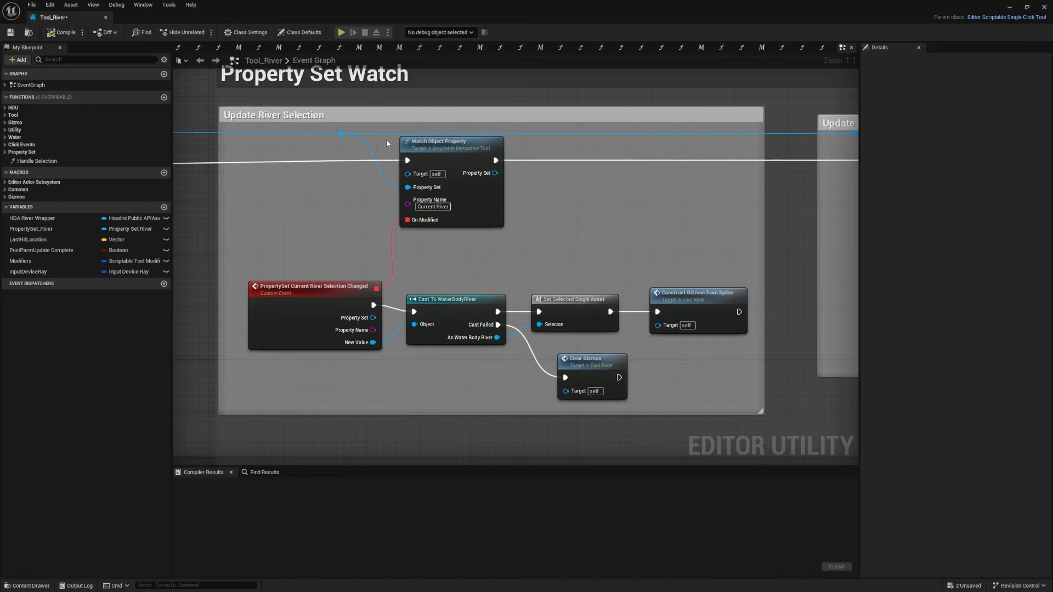
scroll(386, 140, "down", 3)
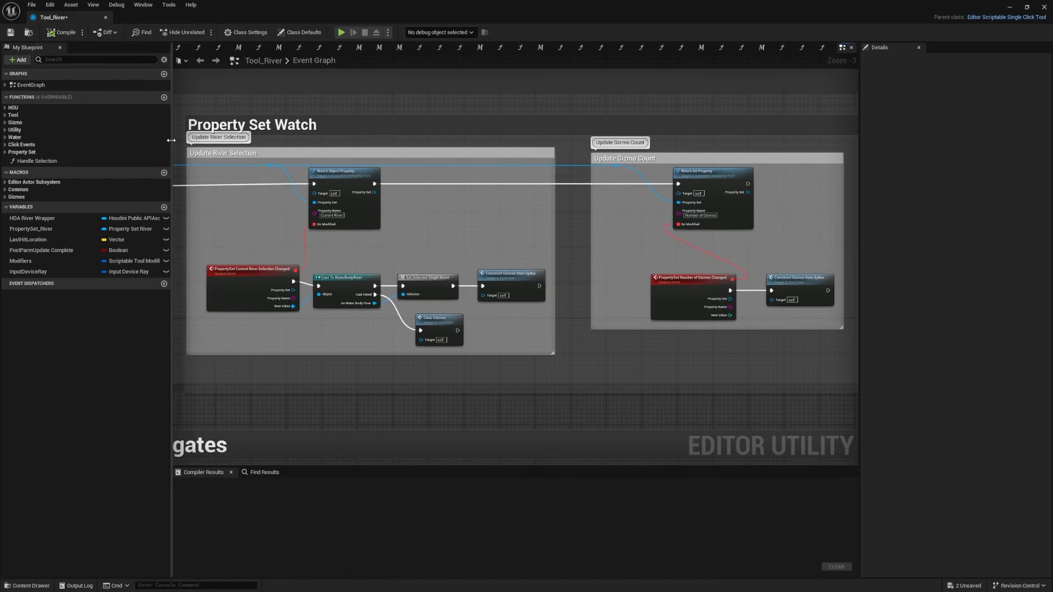
left_click_drag(171, 141, 114, 140)
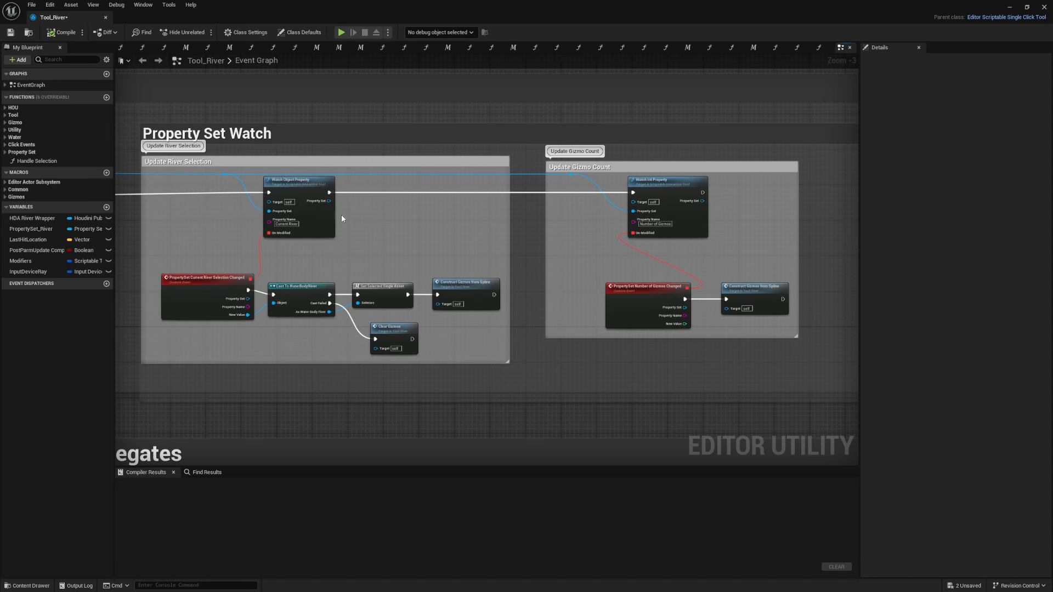
scroll(219, 281, "up", 3)
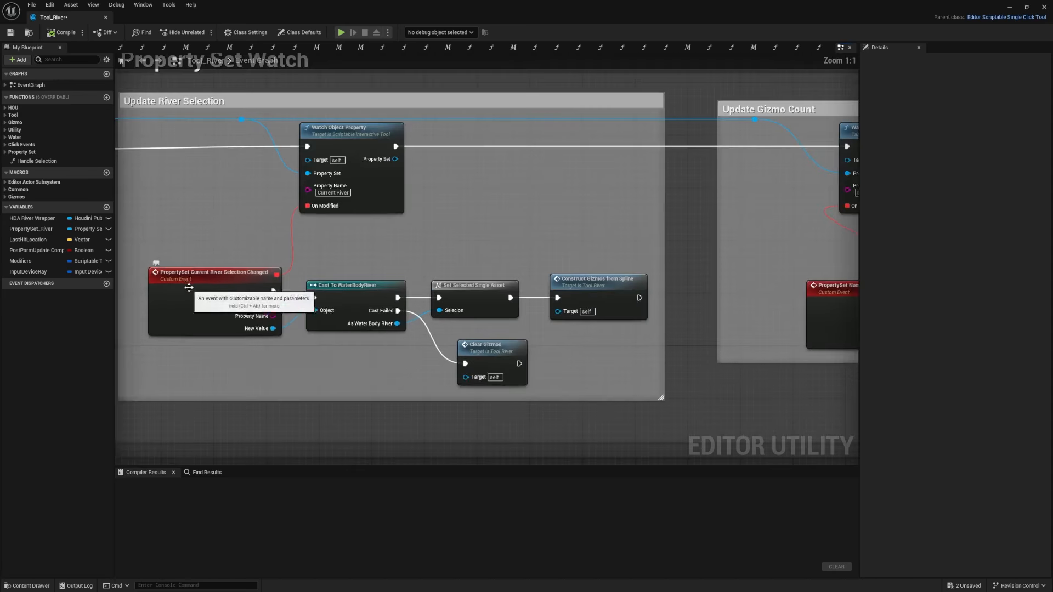